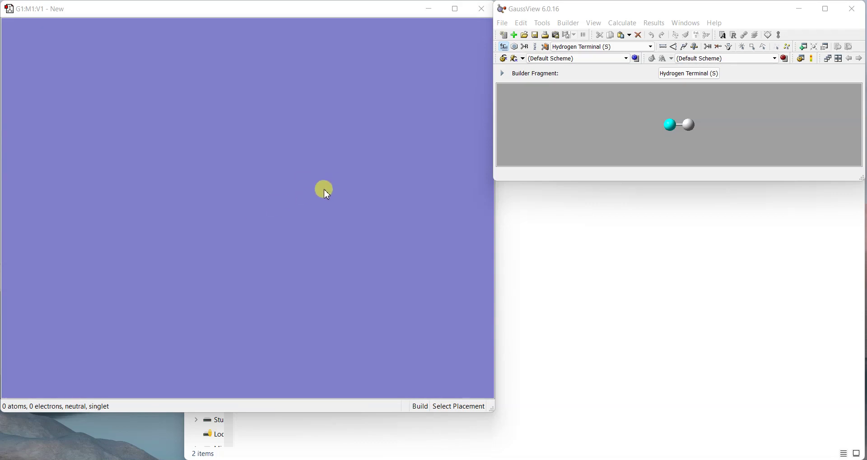
- Place a two-atom H2 molecule on the empty canvas and rotate it slightly
click(650, 23)
click(651, 22)
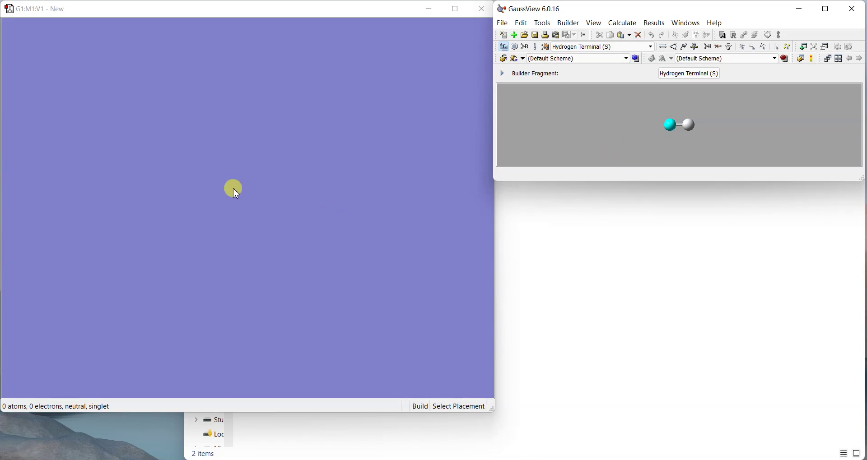
click(237, 194)
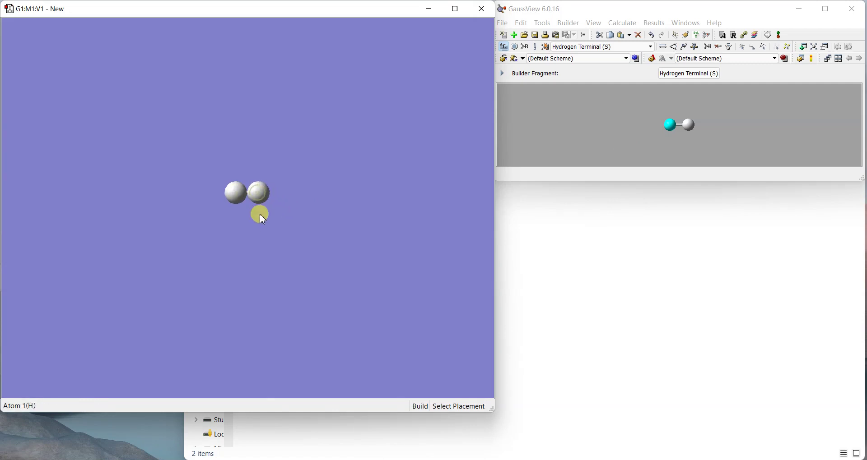
mouse_move(262, 219)
mouse_down()
mouse_move(270, 168)
mouse_move(265, 206)
mouse_up()
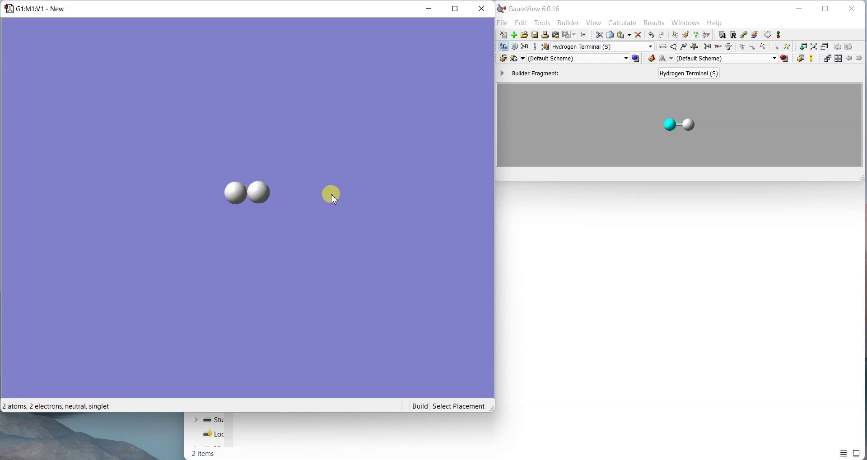
scroll(272, 198, up, 5)
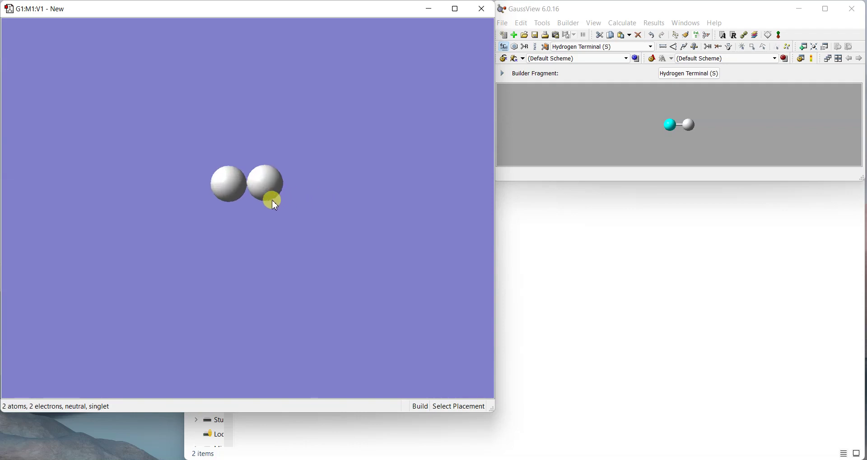
scroll(272, 180, down, 1)
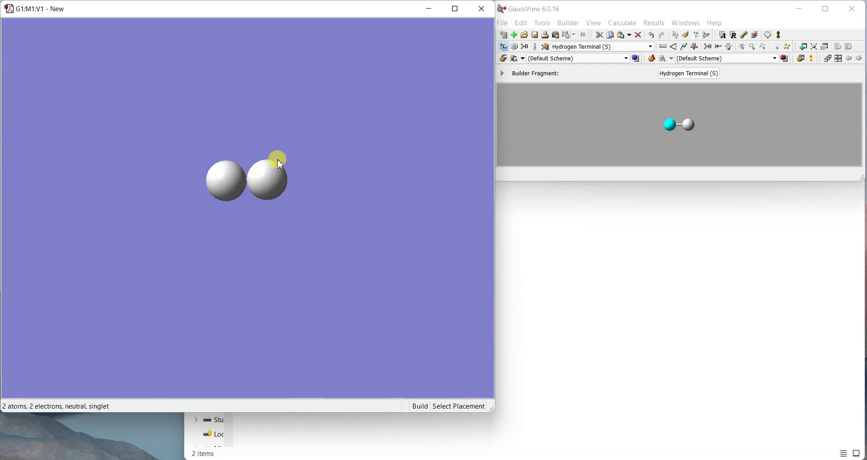
click(622, 23)
- Set the H2 Gaussian job type to Optimization at HF/3-21G
click(641, 40)
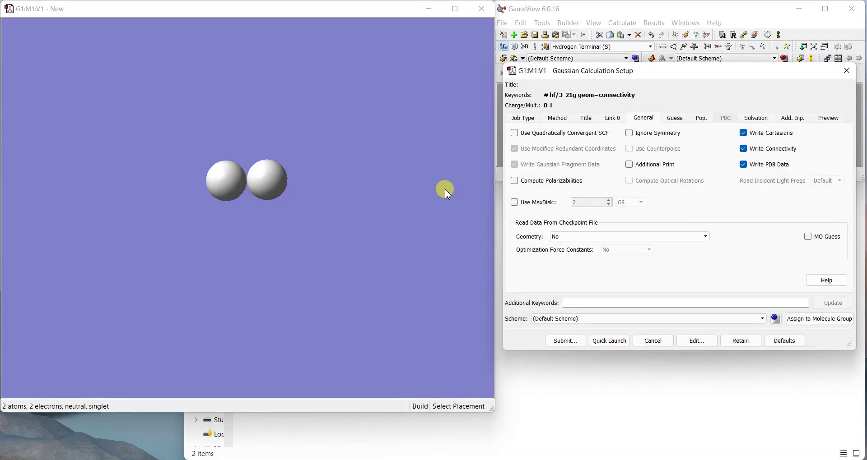
click(526, 119)
click(537, 136)
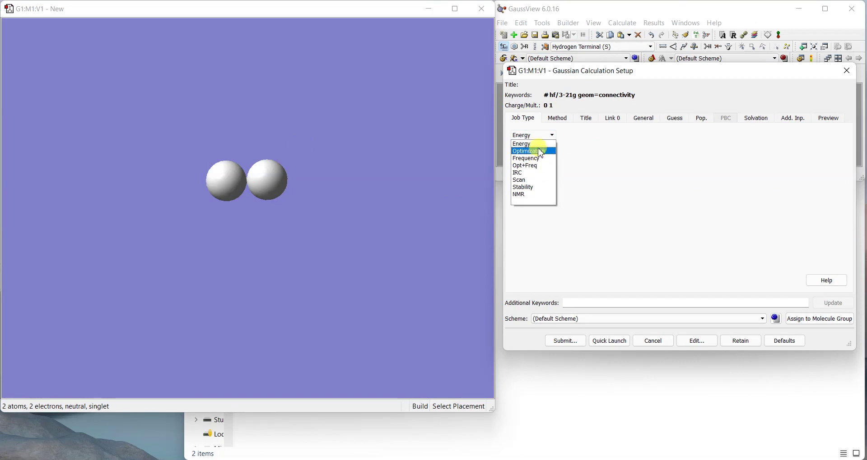
click(541, 154)
click(567, 123)
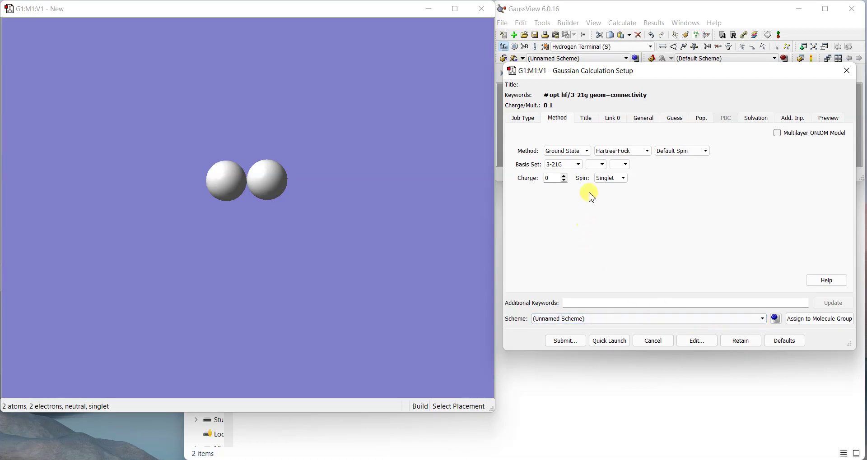
- Save the H2 calculation input as h2.gjf in the test-calcs folder
click(695, 343)
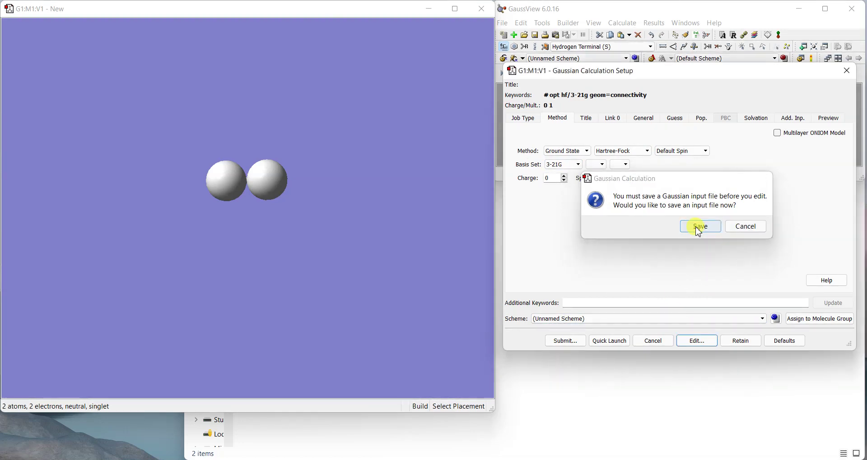
click(699, 227)
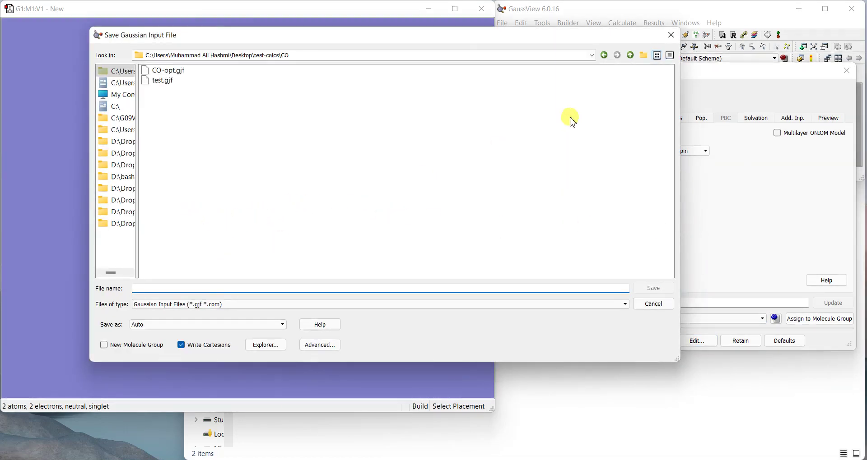
click(630, 55)
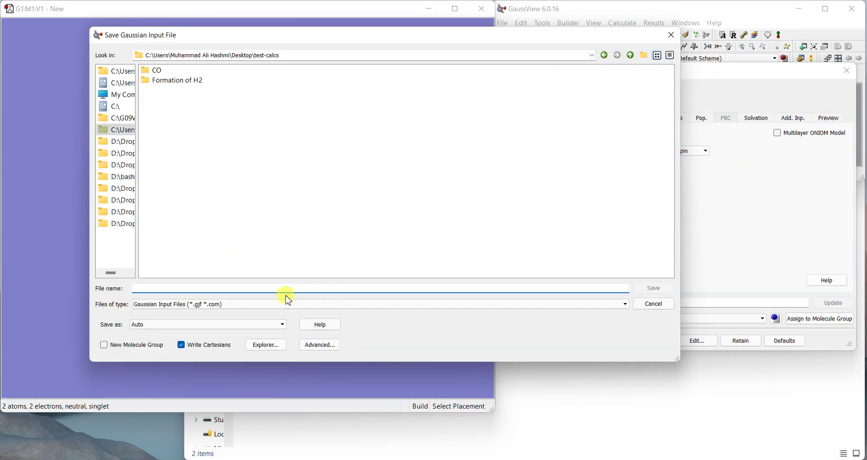
text(h2)
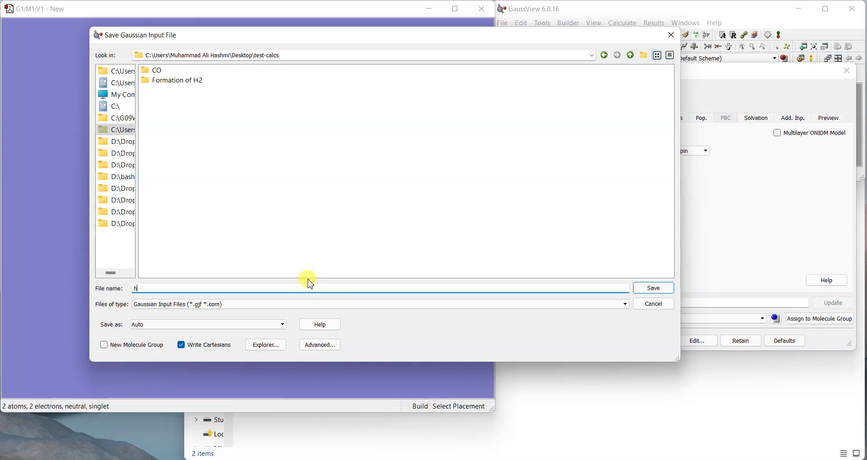
click(654, 288)
- Submit h2.gjf to Gaussian and skip opening the result files
click(400, 80)
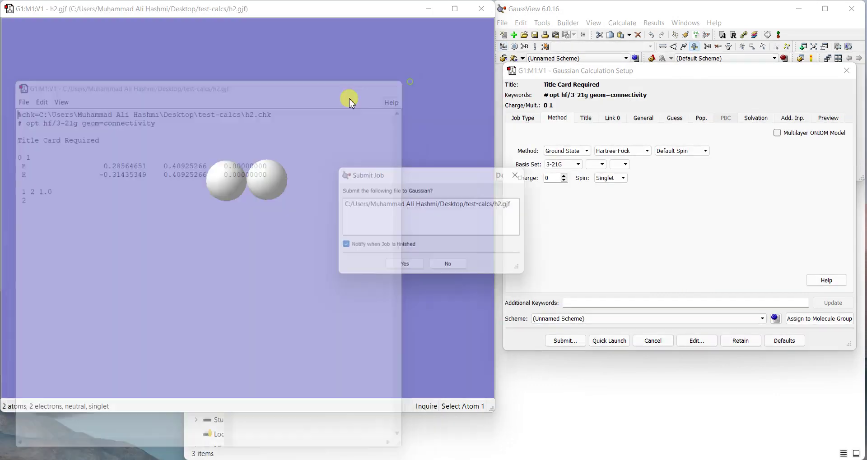
click(394, 269)
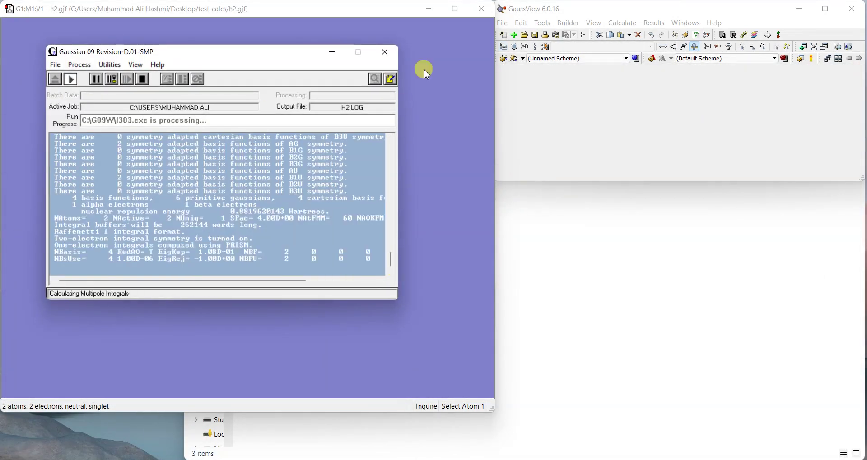
click(486, 13)
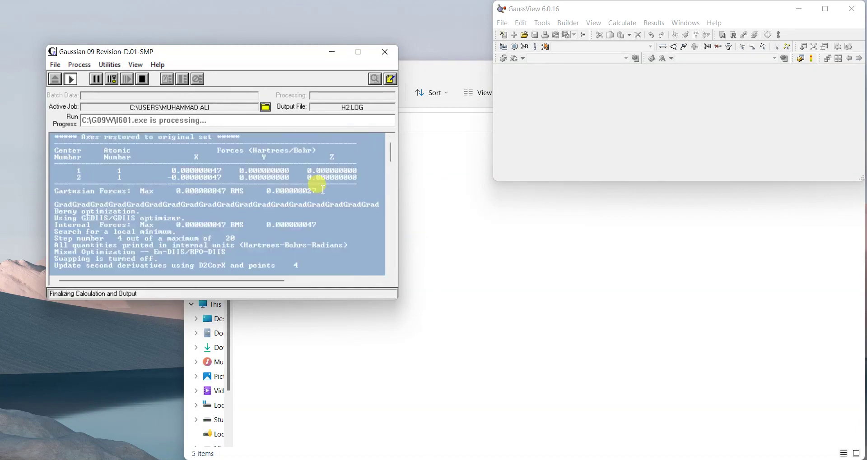
click(441, 270)
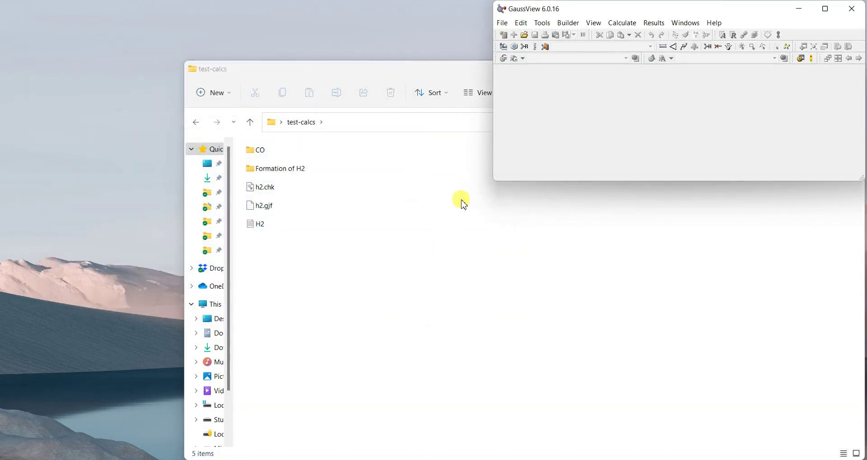
click(383, 371)
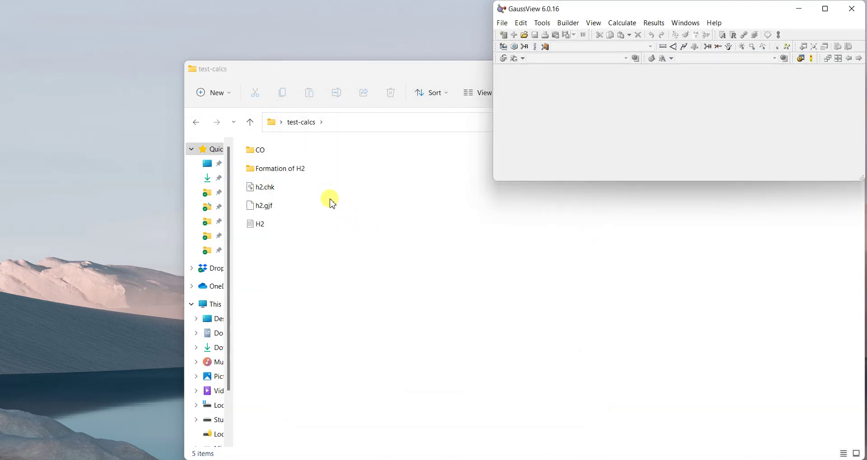
- In a new molecule window, place a single H atom from the element fragment table
click(503, 35)
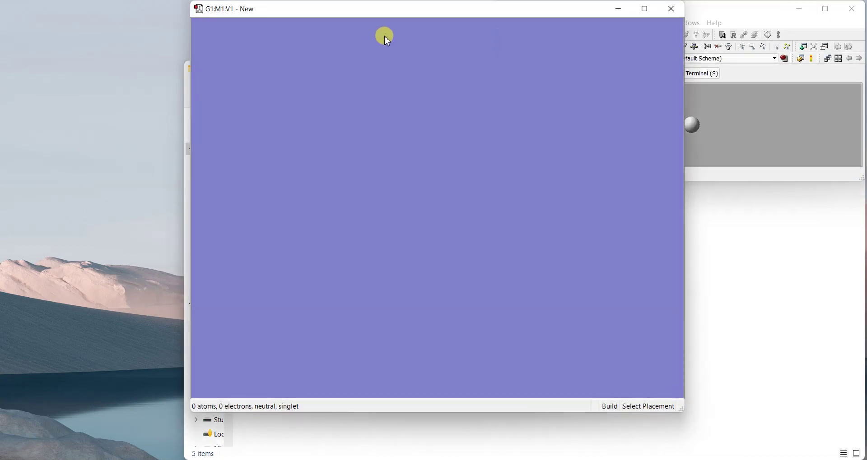
drag(445, 10, 270, 15)
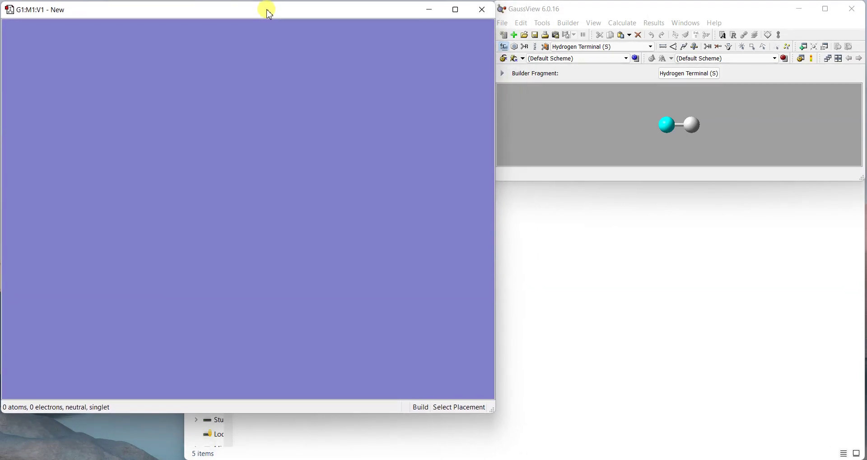
click(503, 46)
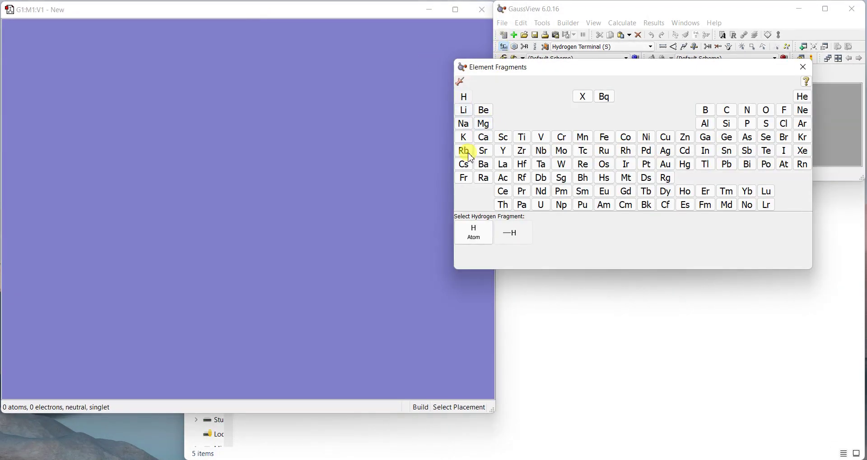
click(477, 239)
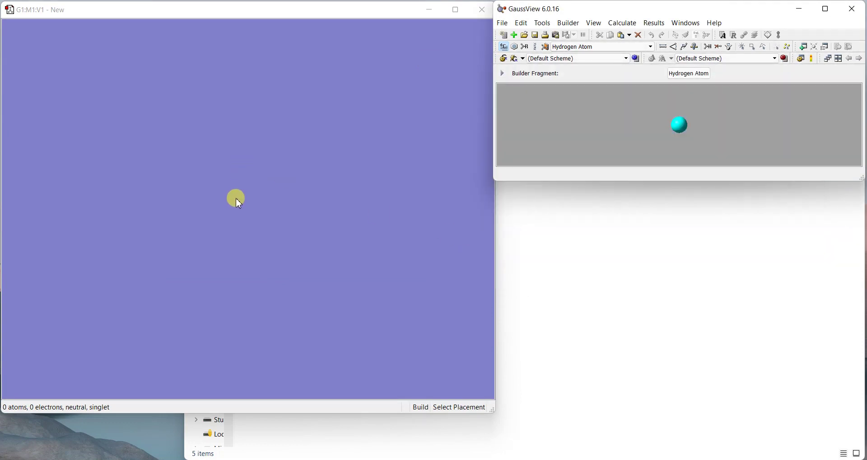
click(235, 199)
scroll(262, 203, up, 2)
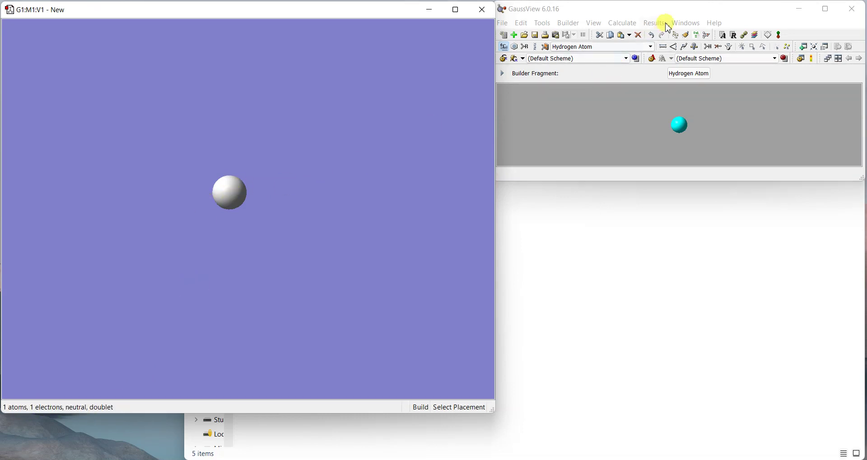
click(635, 25)
- Set up the hydrogen atom's HF/3-21G calculation and save it as h.gjf
click(638, 36)
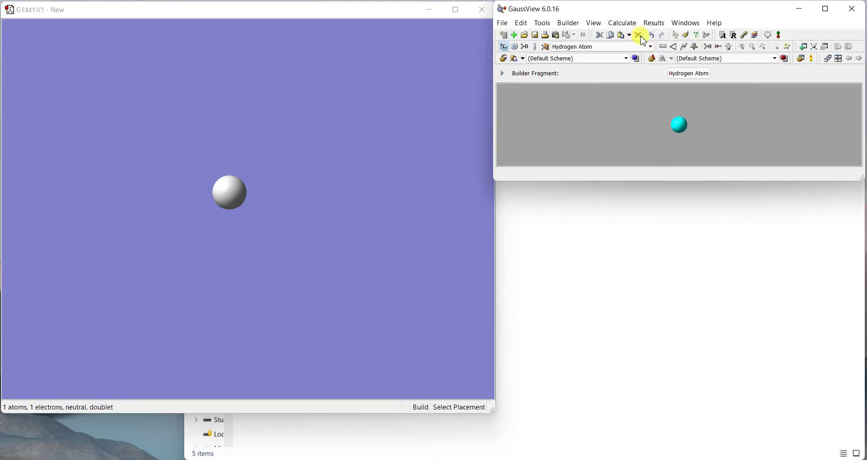
click(524, 121)
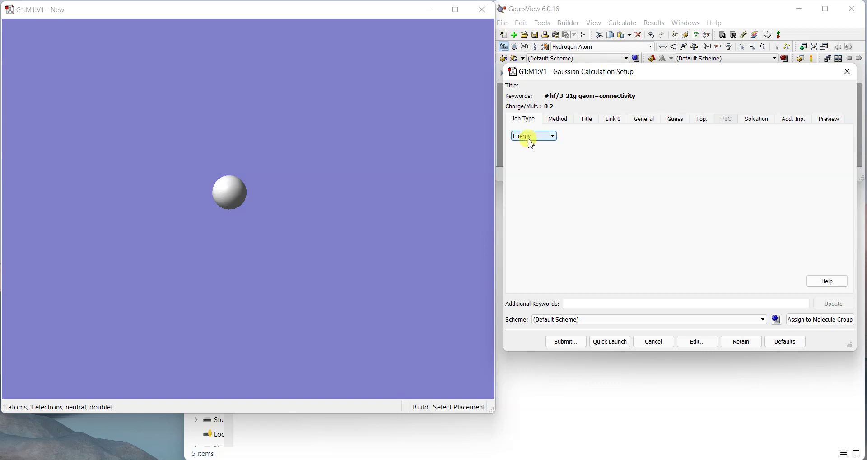
click(565, 119)
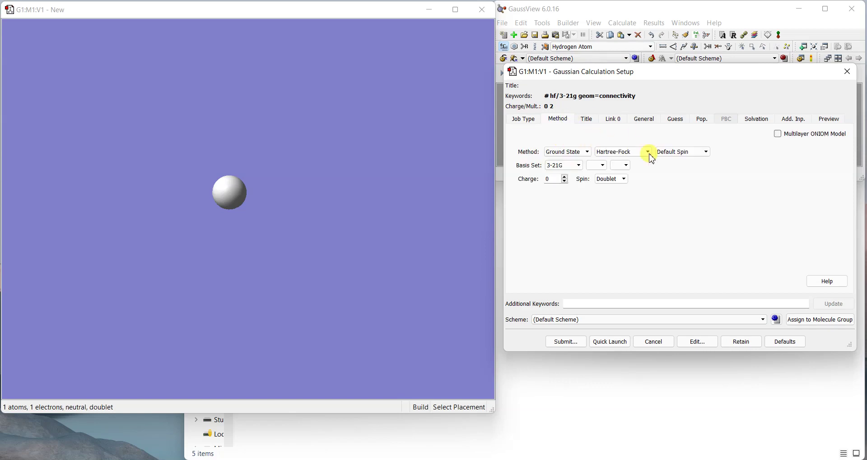
click(701, 345)
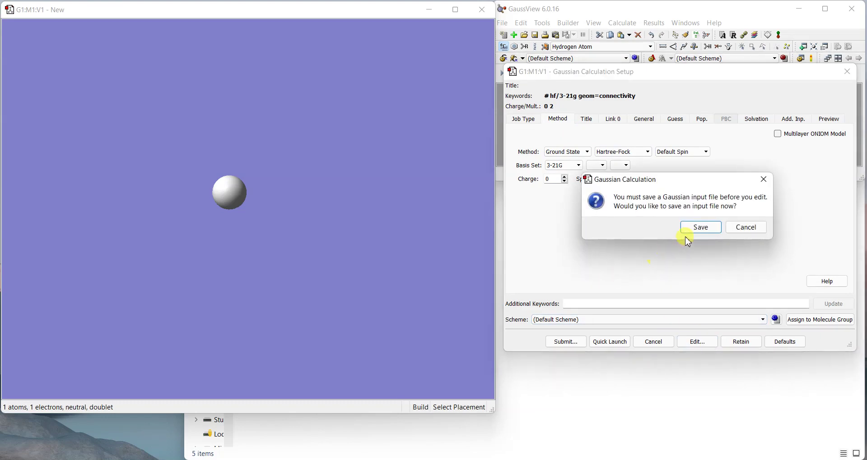
click(688, 231)
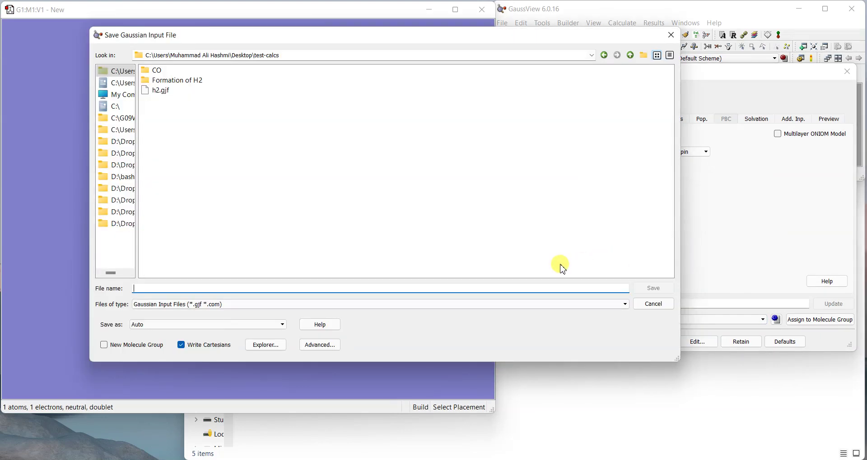
text(h)
click(656, 287)
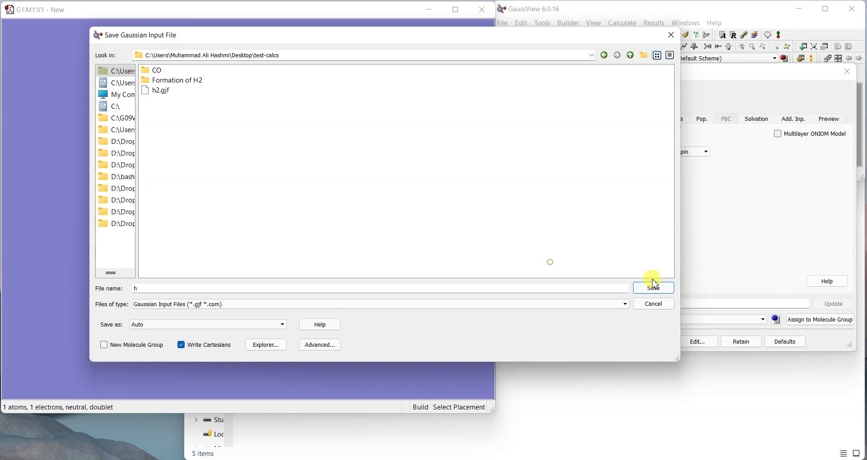
click(656, 286)
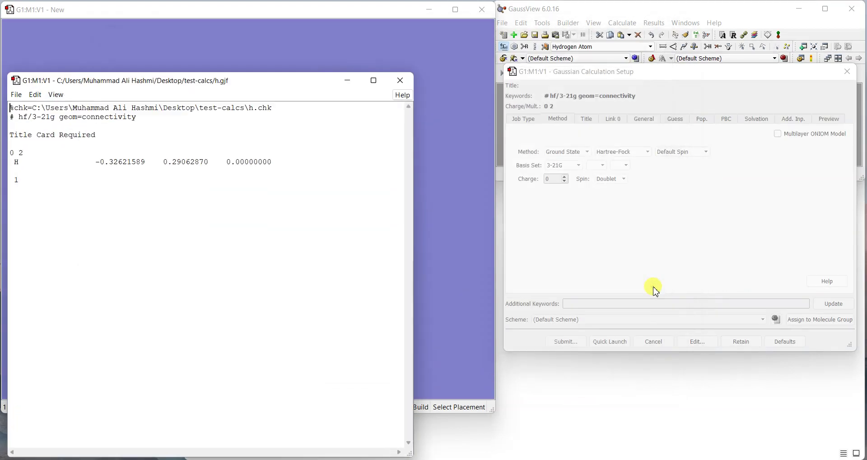
- Submit h.gjf to Gaussian 09 and close the finished job window
click(402, 78)
click(408, 268)
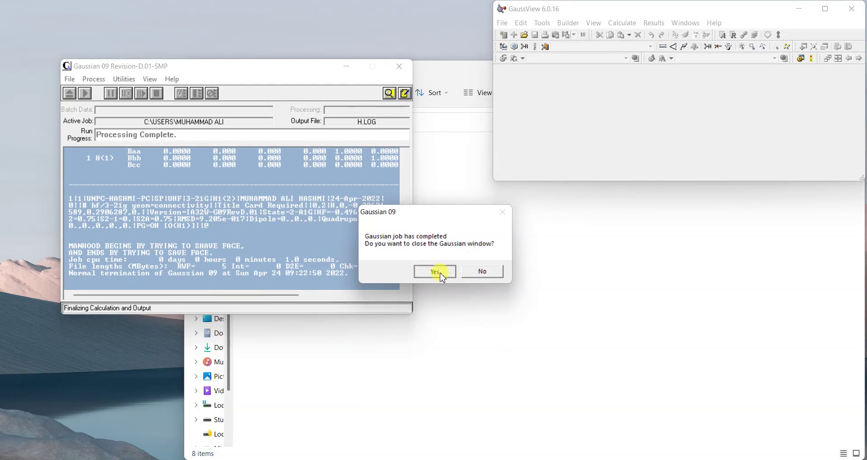
click(435, 271)
- Open the H2 log file in GaussView and rotate the molecule to separate the atoms
click(574, 106)
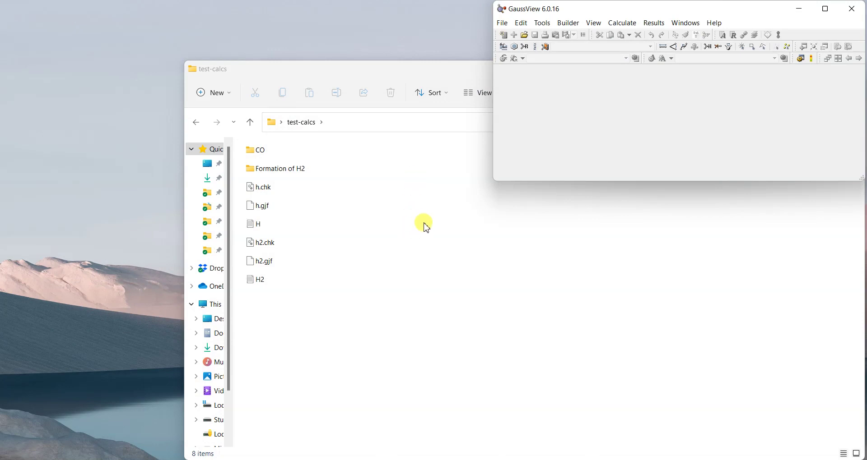
click(253, 232)
click(261, 285)
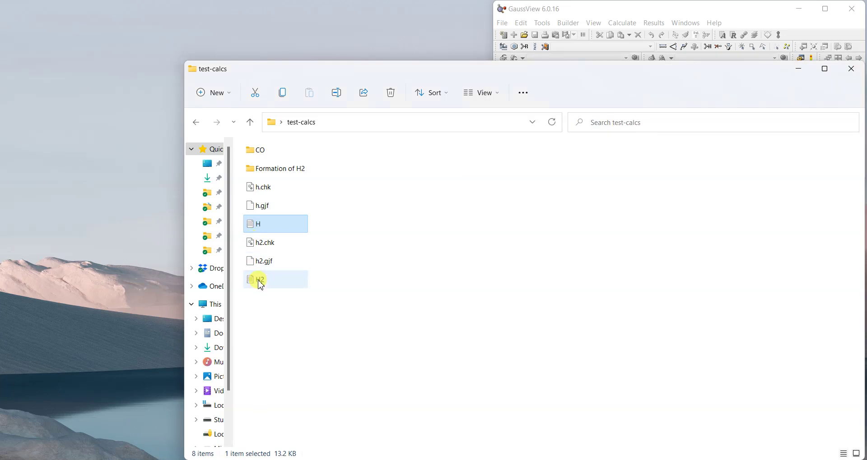
drag(255, 284, 650, 27)
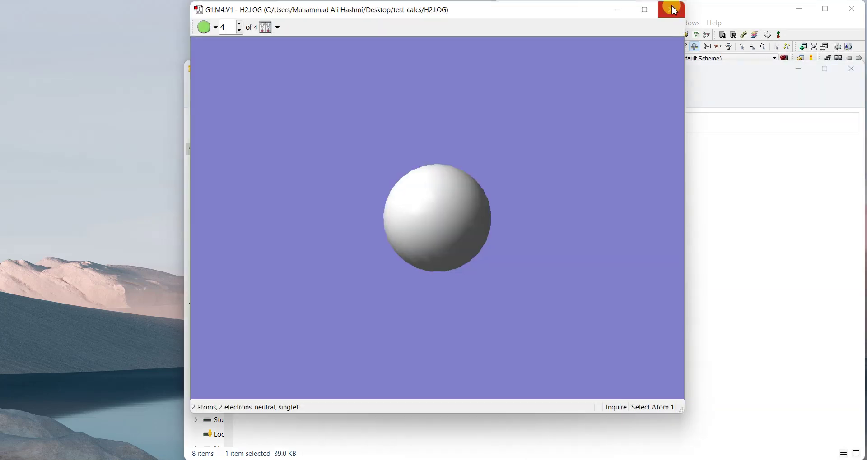
drag(570, 18, 381, 16)
drag(311, 174, 346, 176)
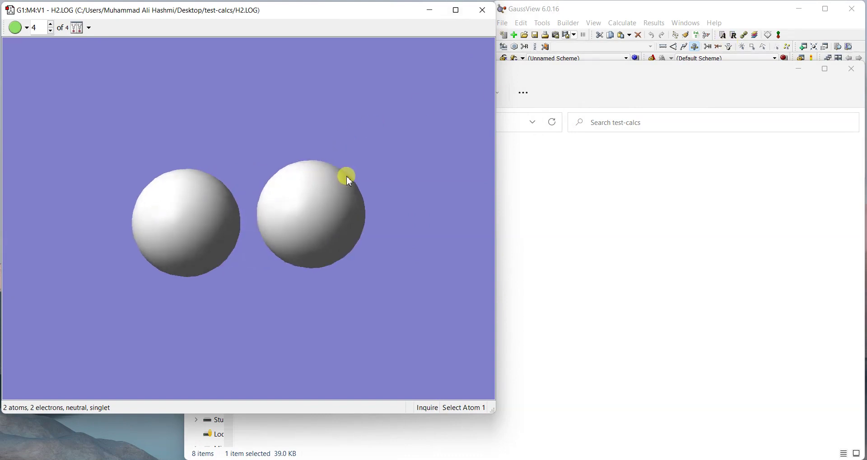
- Show the H2 calculation summary and select its energy -1.122960
click(654, 23)
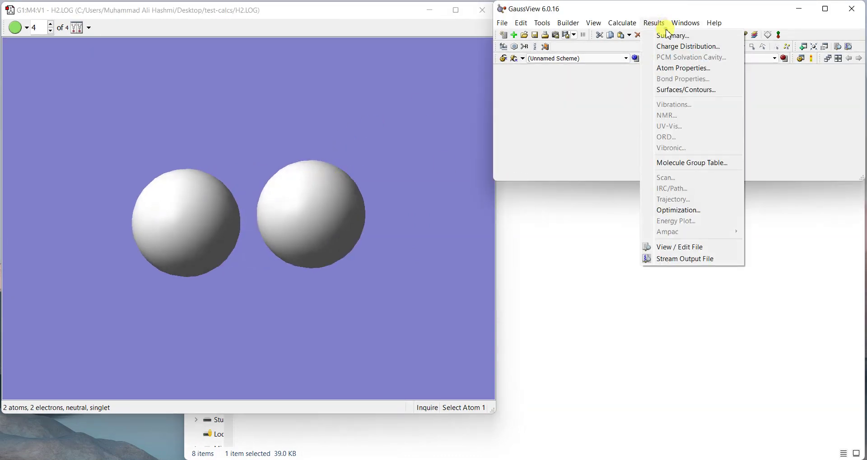
click(670, 34)
click(595, 241)
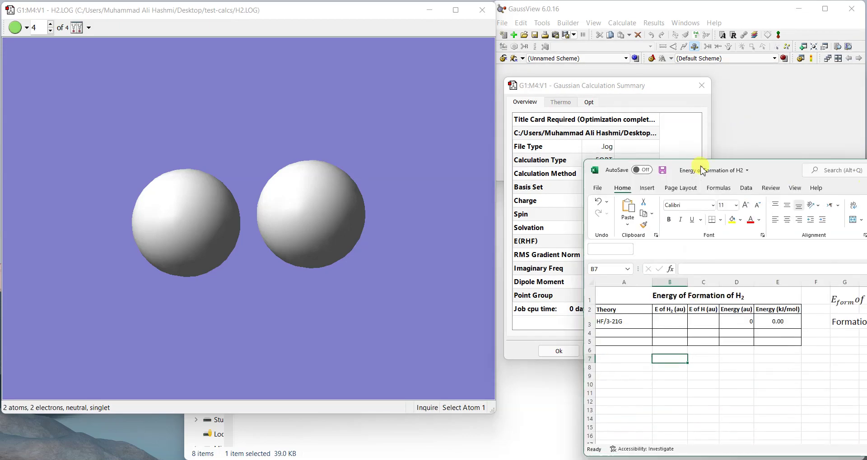
drag(701, 170, 513, 95)
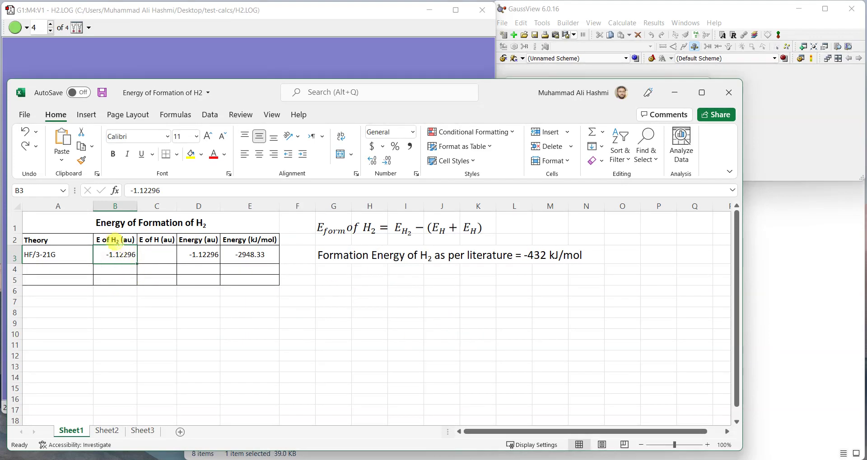
- Review the HF/3-21G label, the E of H2 (au) column and the formation-energy equation
click(41, 255)
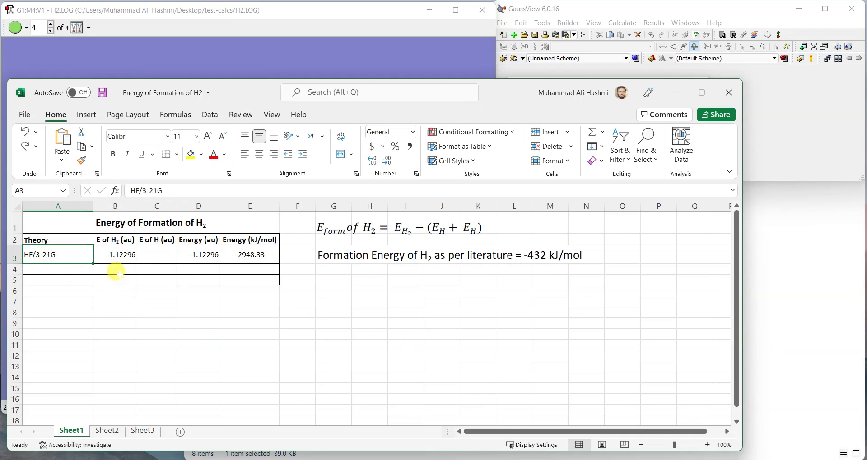
click(115, 240)
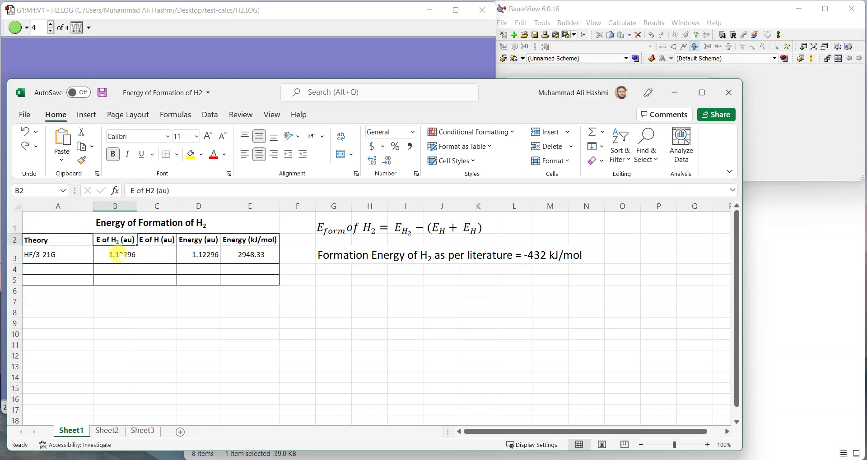
click(116, 258)
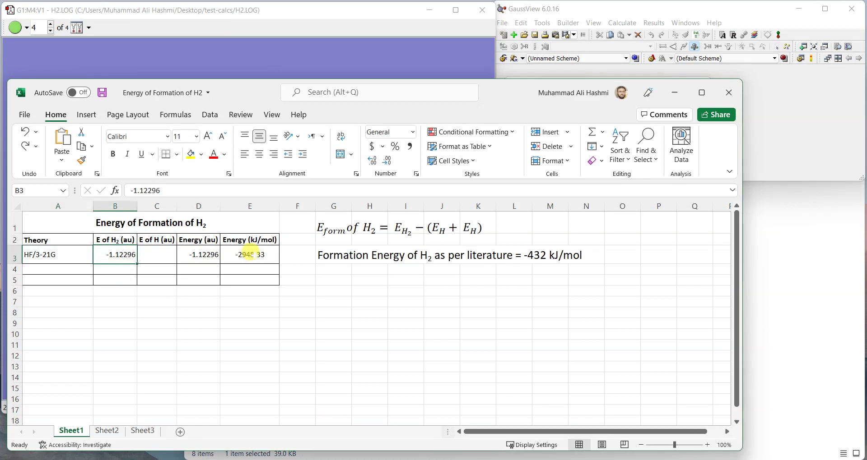
click(349, 226)
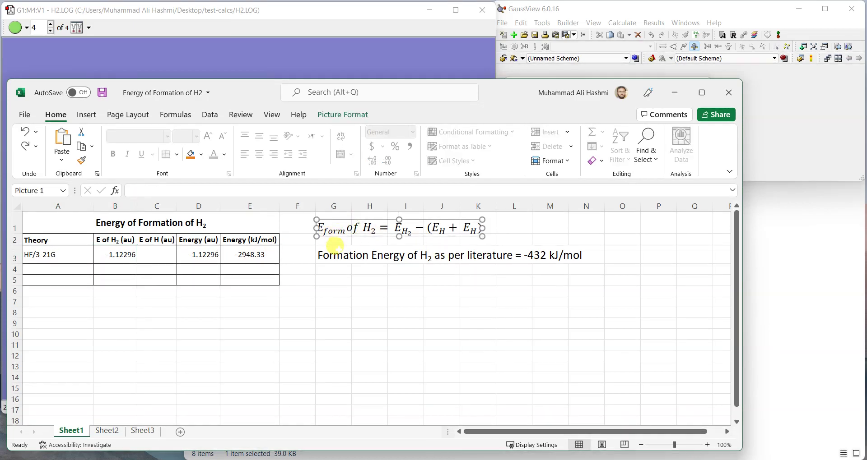
click(336, 250)
click(334, 240)
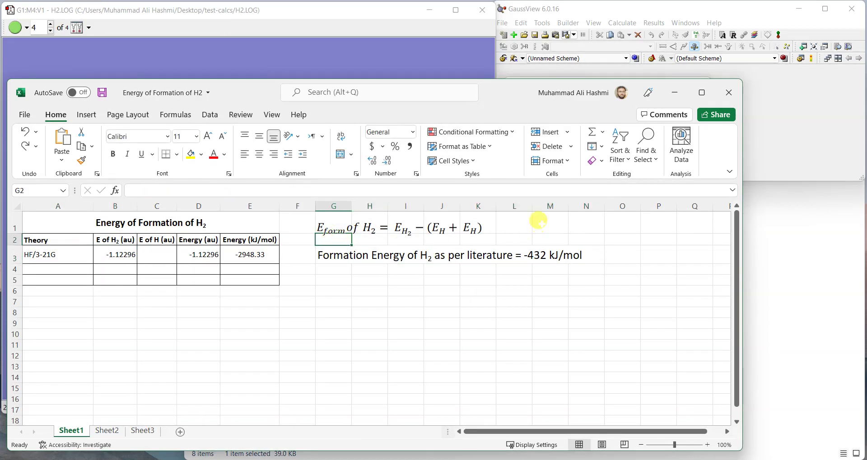
click(538, 221)
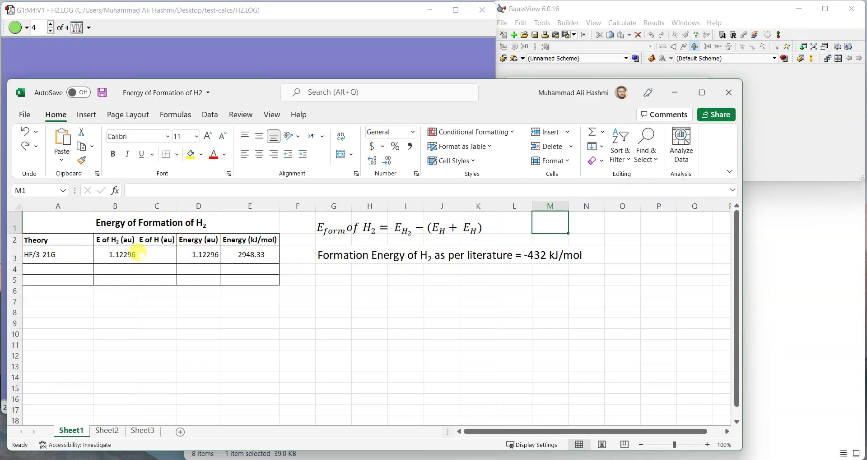
- Check the H2 energy in B3 and the D3 and E3 formulas, then select C3
click(121, 249)
click(186, 251)
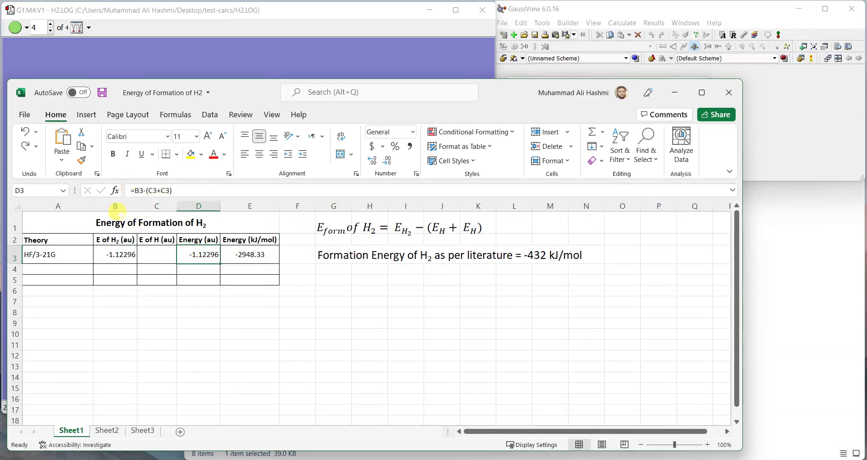
click(113, 249)
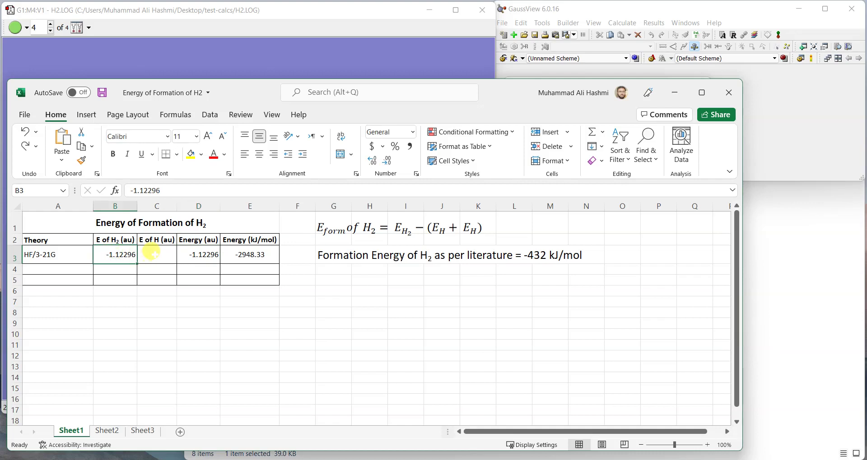
click(152, 253)
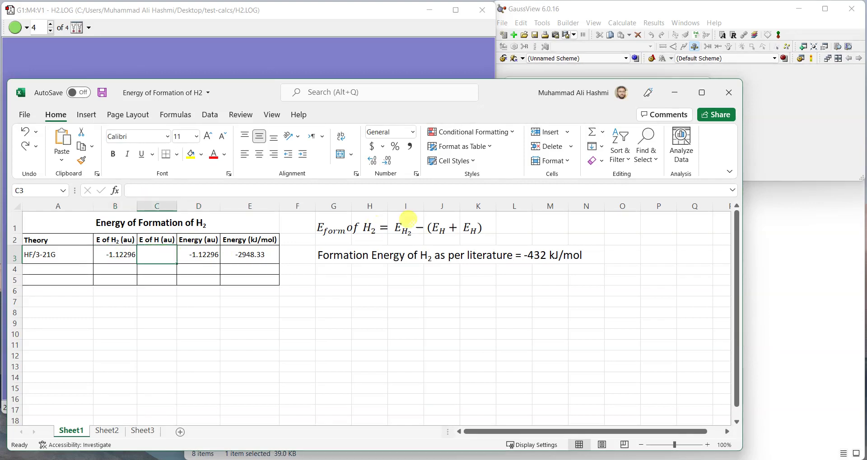
click(199, 252)
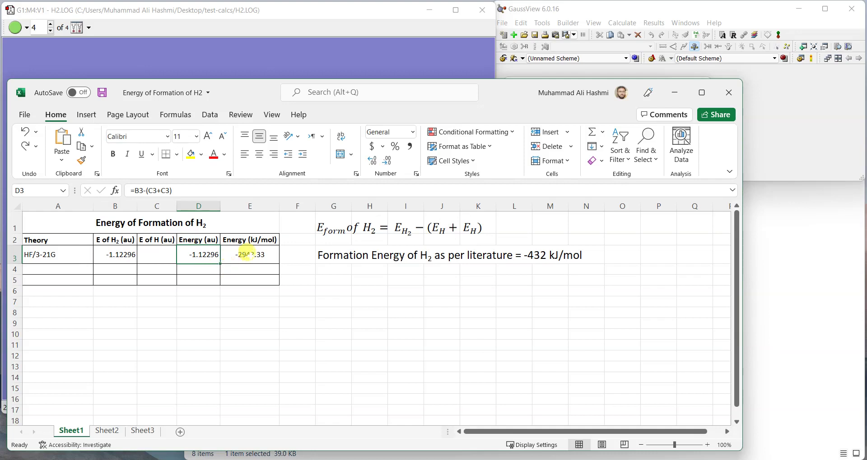
click(252, 257)
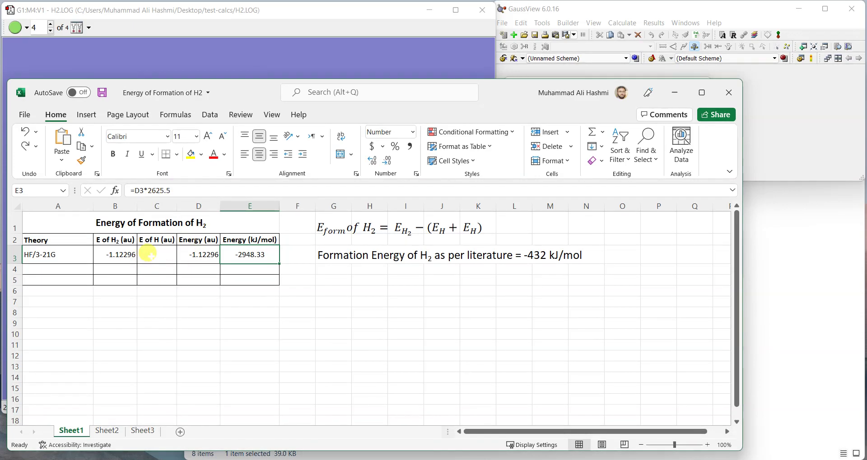
click(151, 256)
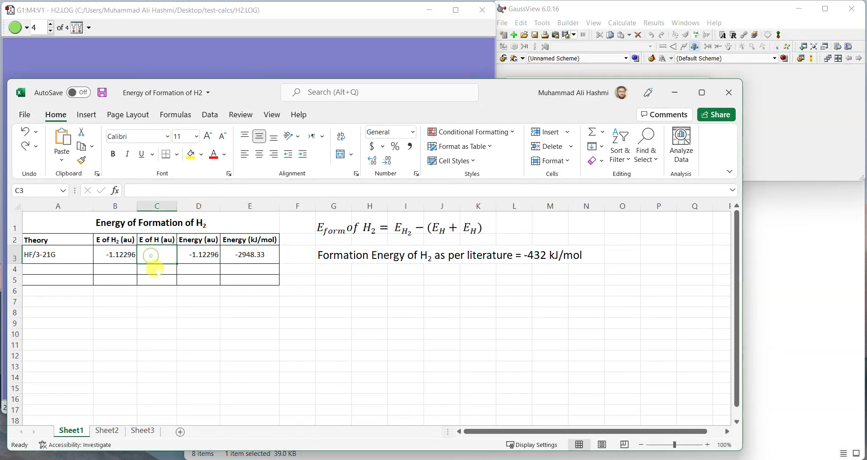
- Open H.LOG in GaussView and select its UHF energy -0.496199 from the summary
click(481, 10)
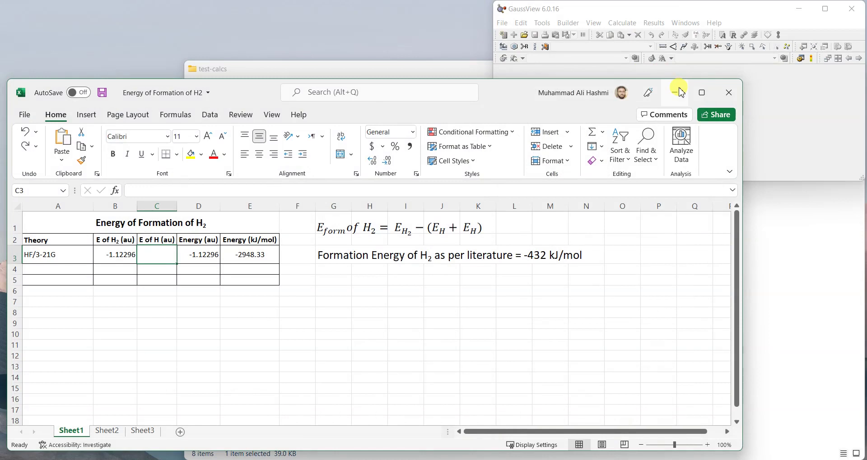
click(424, 69)
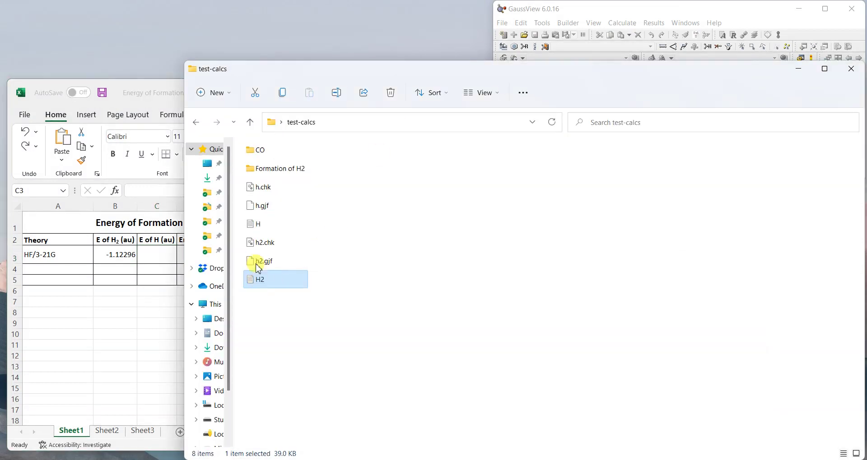
double_click(249, 228)
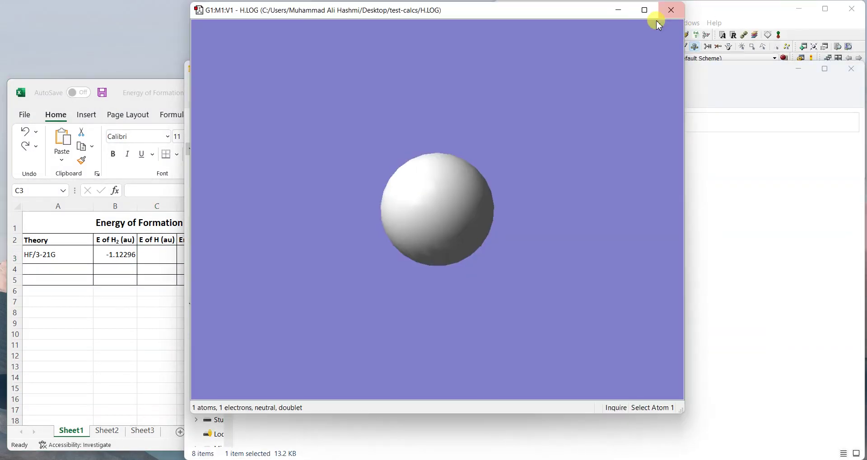
drag(599, 20, 408, 19)
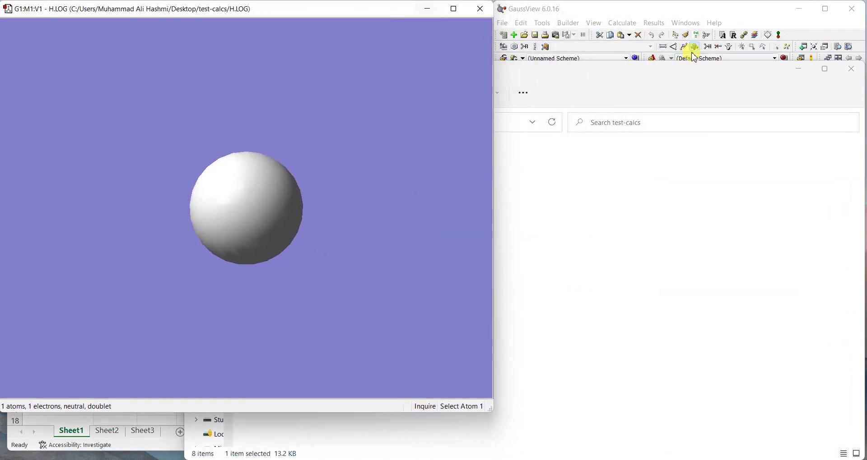
click(657, 25)
click(658, 33)
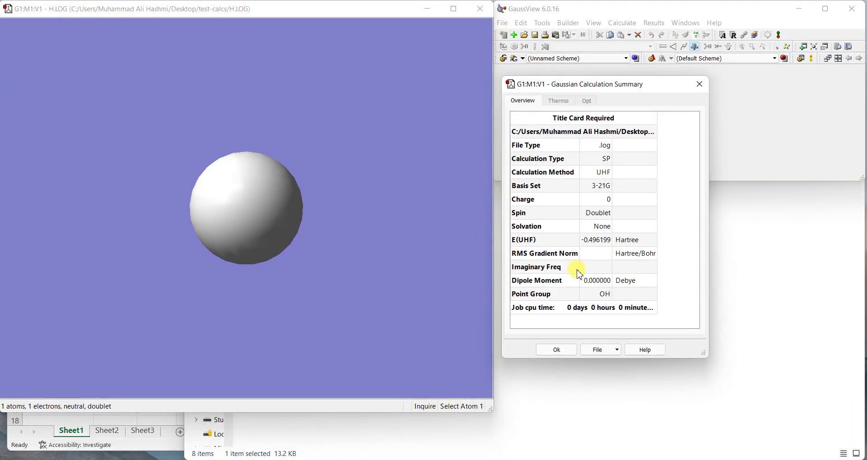
click(596, 240)
key(ctrl+c)
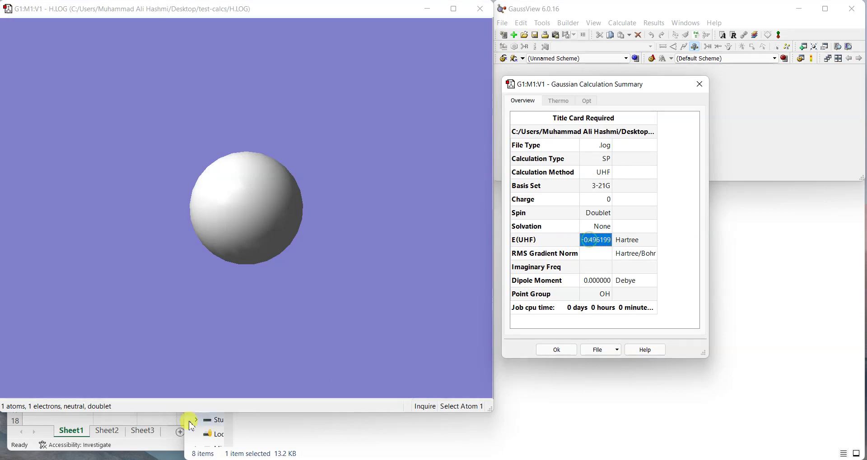
click(146, 449)
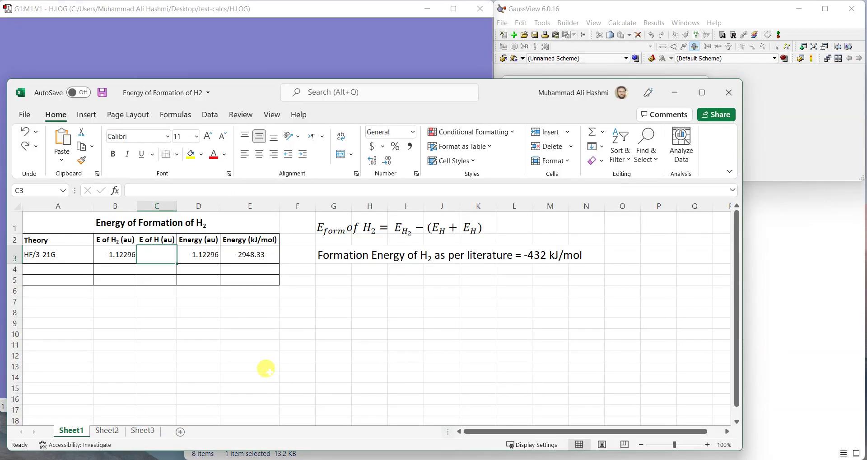
- Paste the H energy -0.496199 into C3, then reposition and enlarge the workbook window
key(ctrl+v)
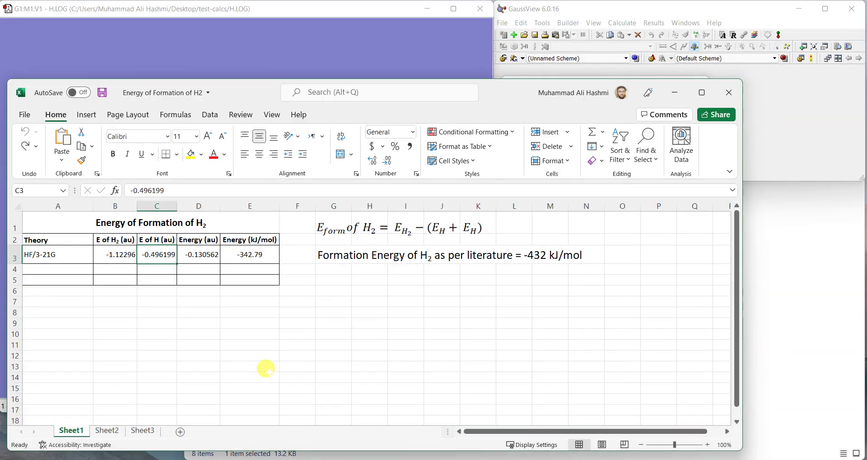
click(307, 363)
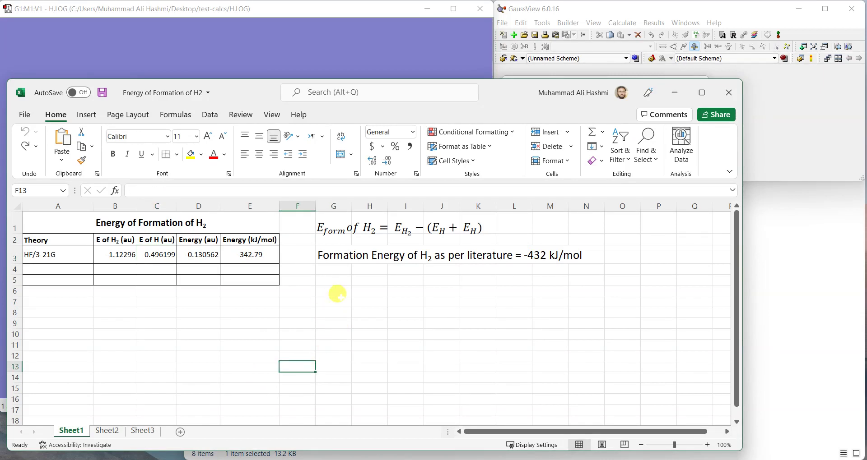
click(474, 9)
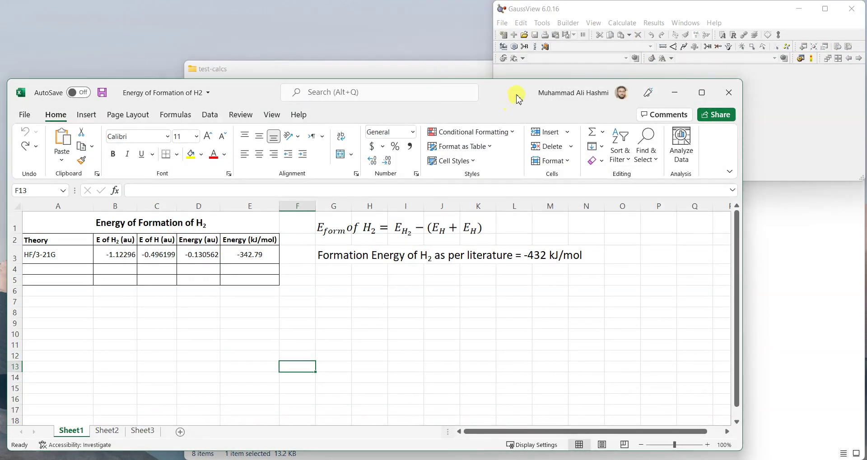
drag(518, 99, 514, 21)
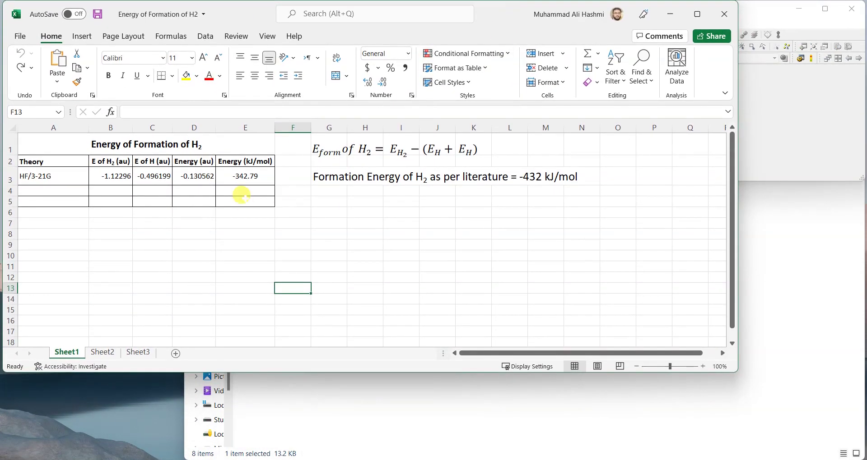
click(235, 174)
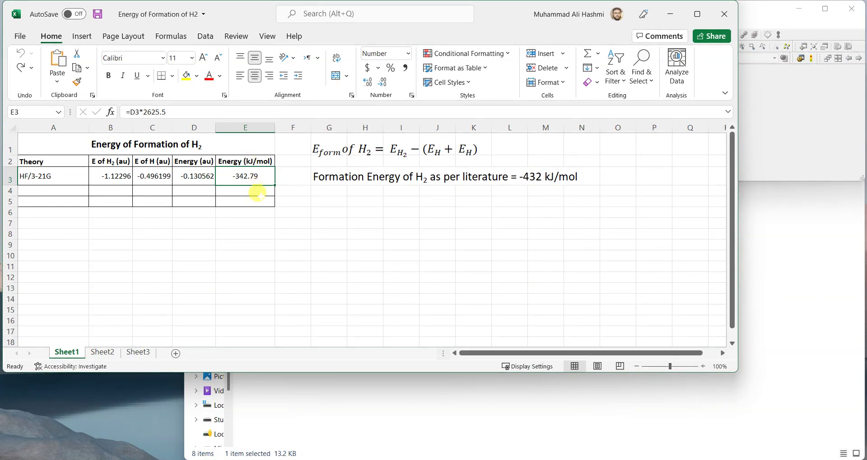
click(526, 180)
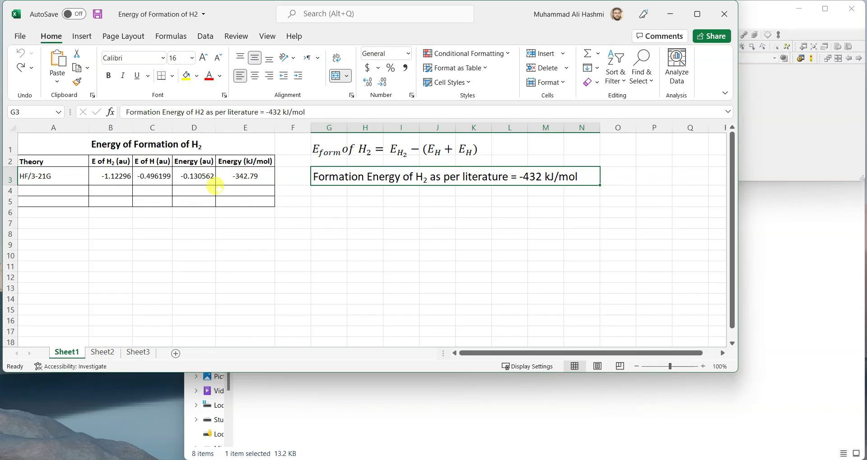
drag(736, 372, 760, 400)
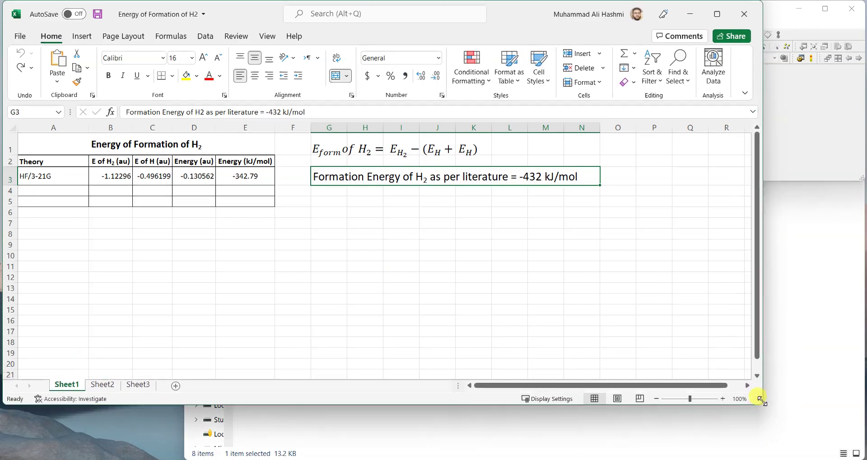
- Open the Formation of H2 folder in File Explorer and return to the workbook
click(786, 361)
click(284, 172)
double_click(285, 175)
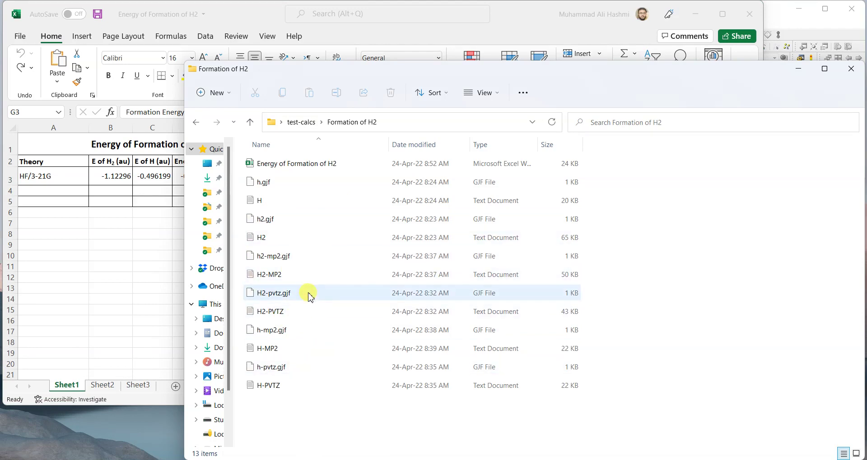
click(137, 314)
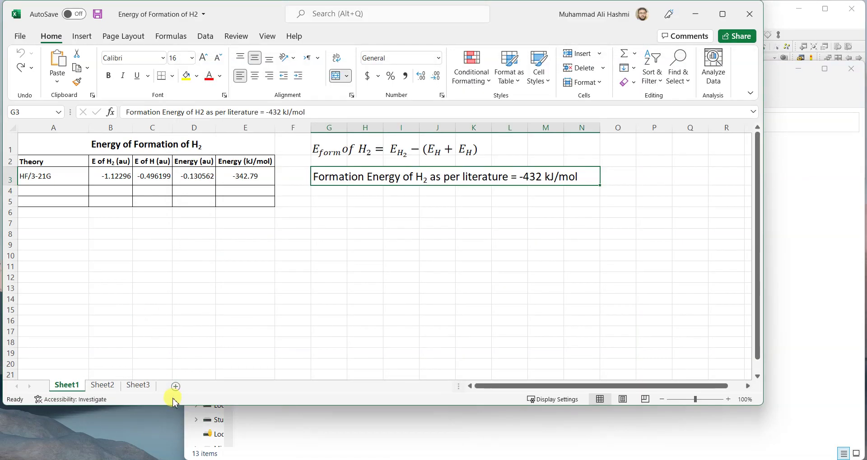
- On Sheet2, check the B3LYP/aug-cc-pVTZ label in A4 and its kJ/mol formula in E4
click(102, 386)
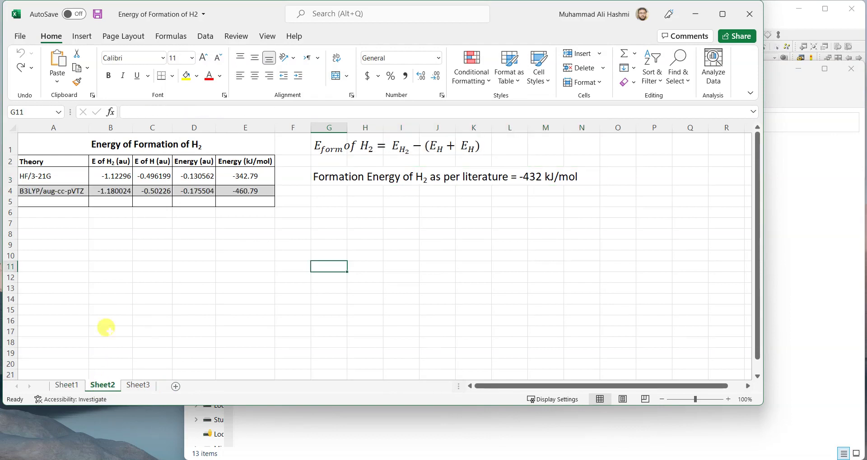
click(119, 277)
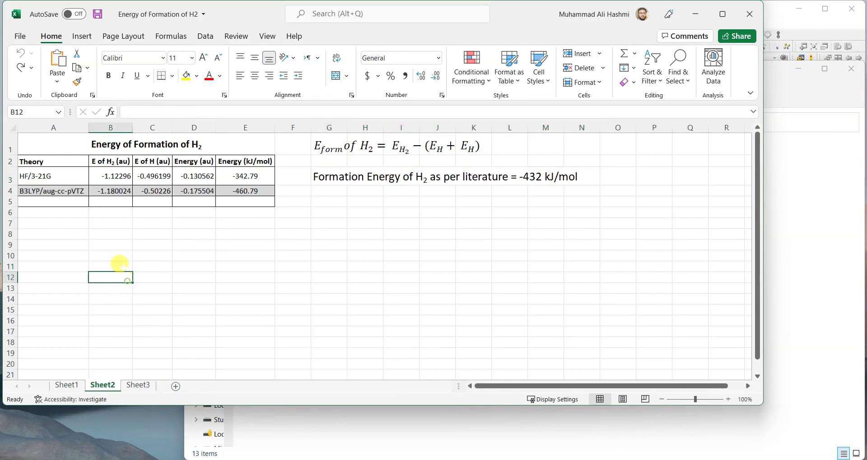
click(26, 190)
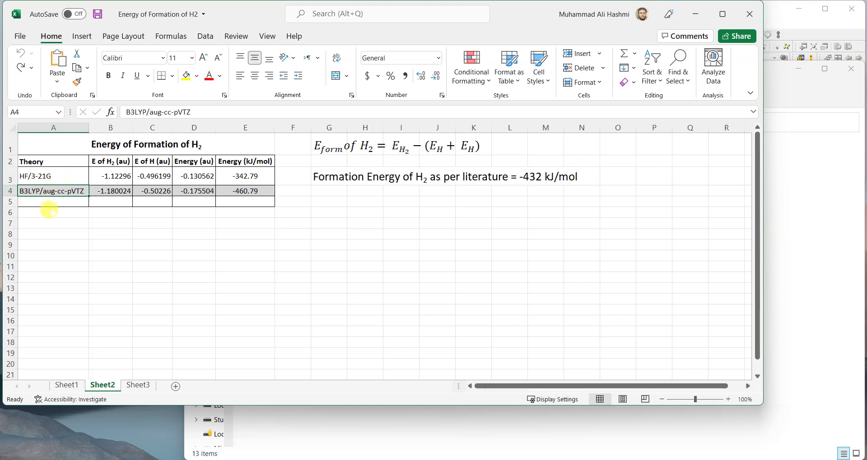
click(243, 191)
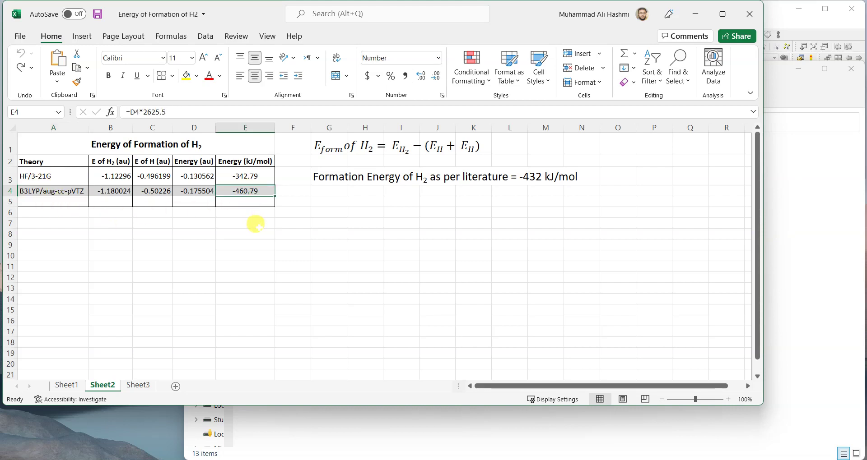
click(279, 191)
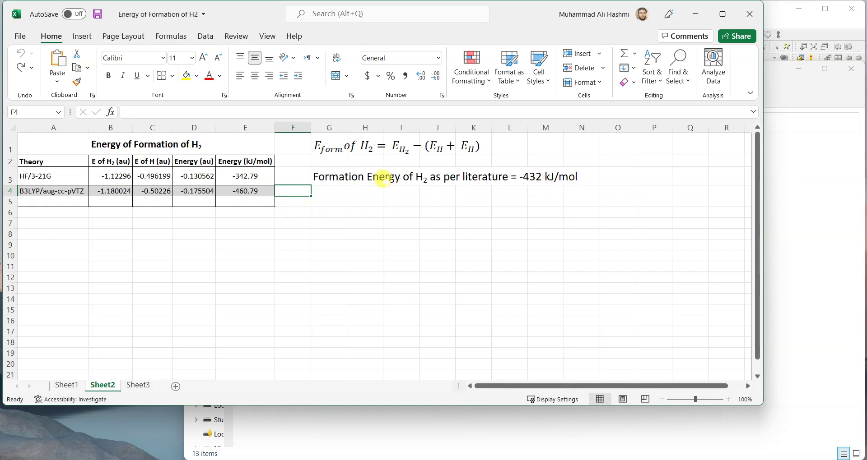
click(329, 266)
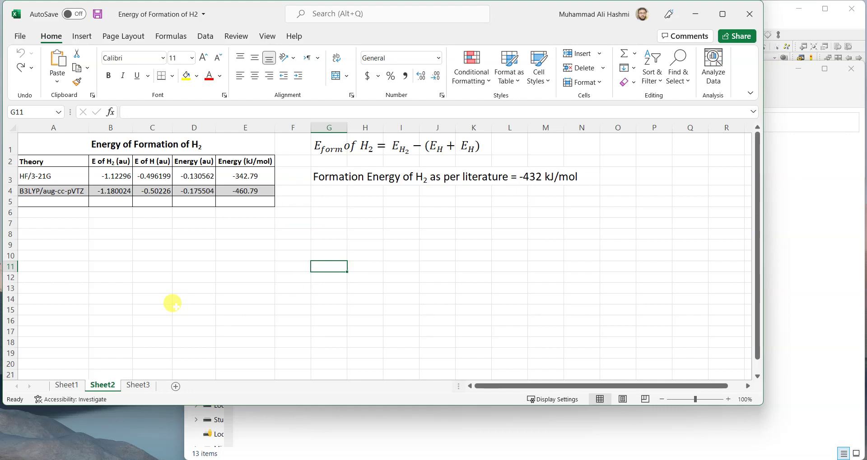
click(138, 385)
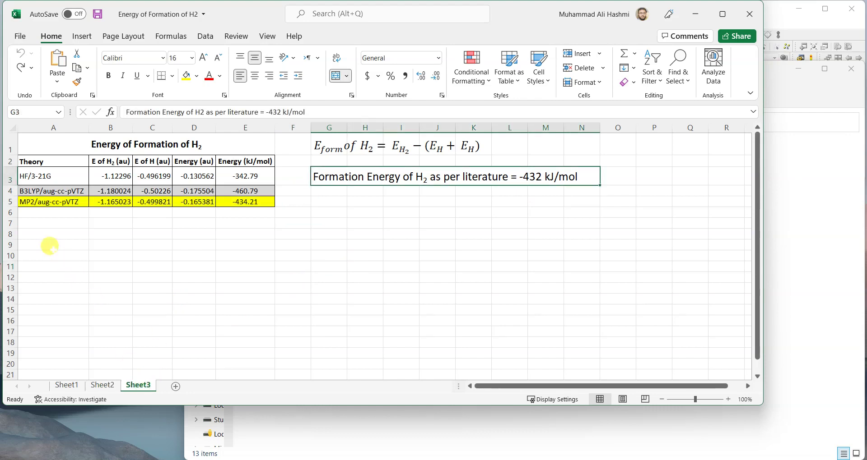
- On Sheet3, check the MP2/aug-cc-pVTZ label in A5 and its =D5*2625.5 formula in E5
click(50, 246)
click(34, 201)
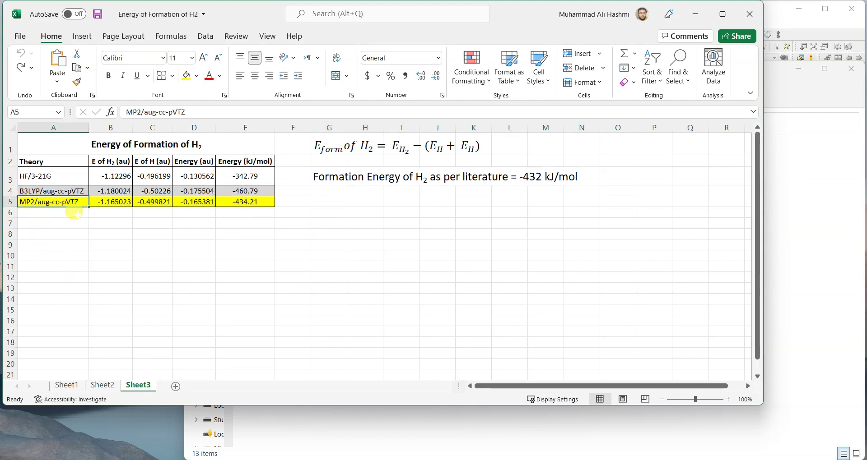
click(268, 201)
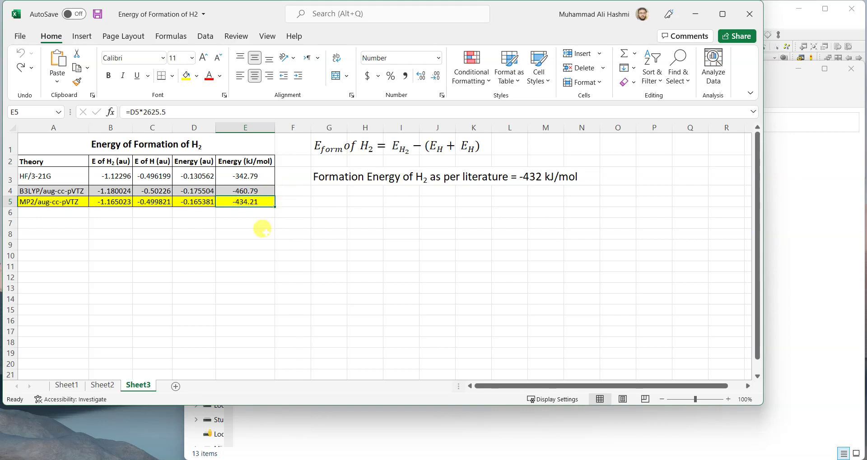
click(262, 223)
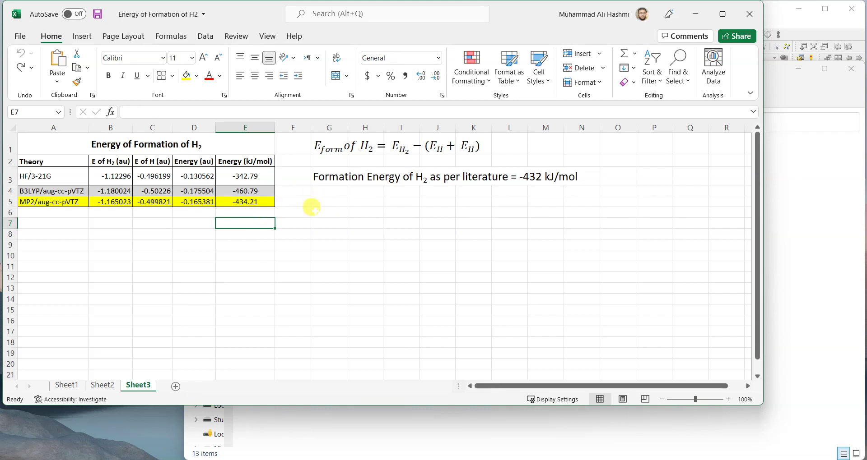
click(769, 16)
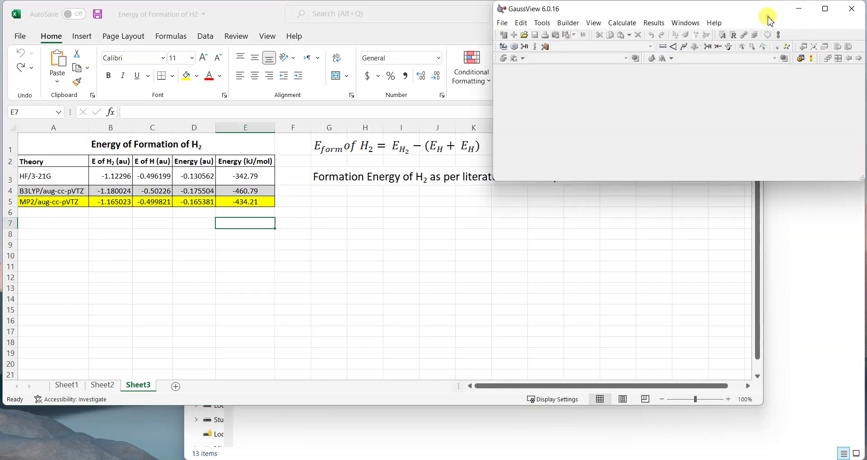
- Place an H2 molecule from the terminal hydrogen fragment in a new molecule window
click(505, 36)
drag(433, 10, 252, 18)
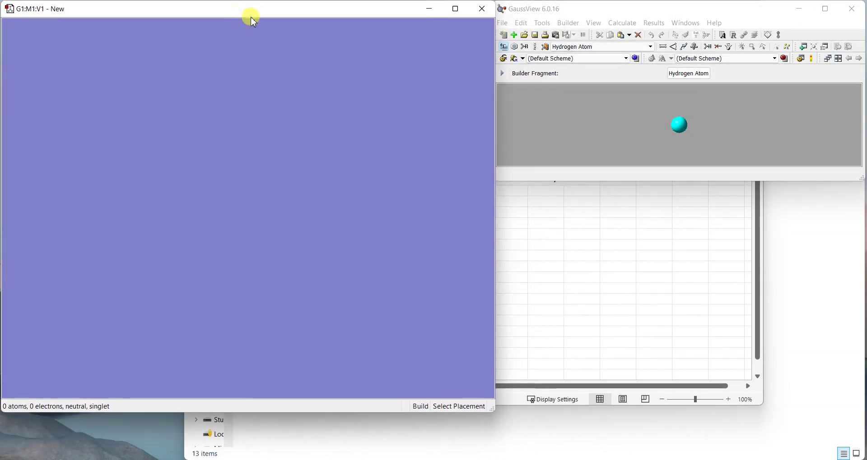
click(505, 48)
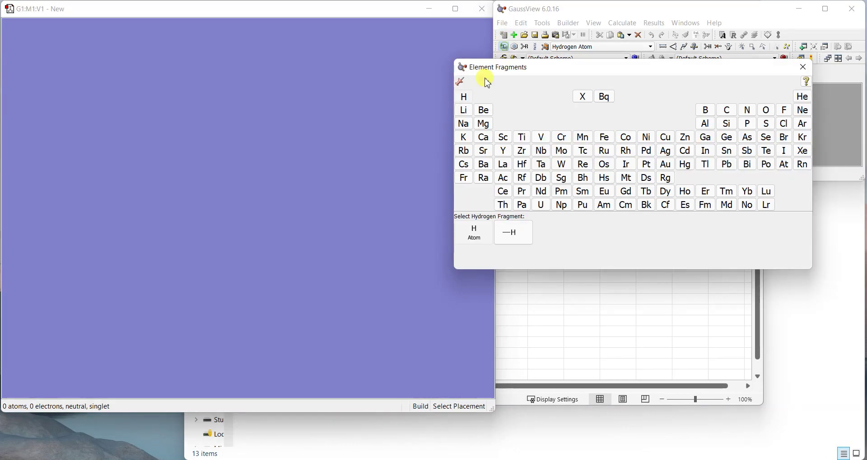
click(497, 238)
click(221, 199)
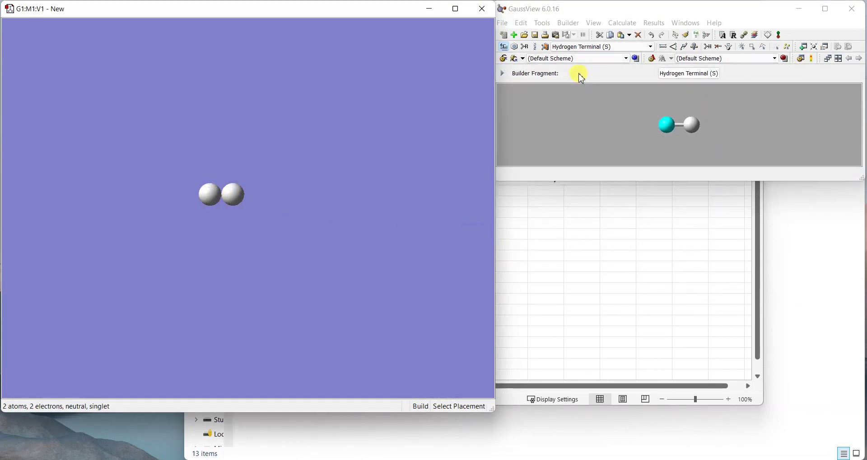
- Swap the right hydrogen for a terminal chlorine fragment to form HCl
click(505, 47)
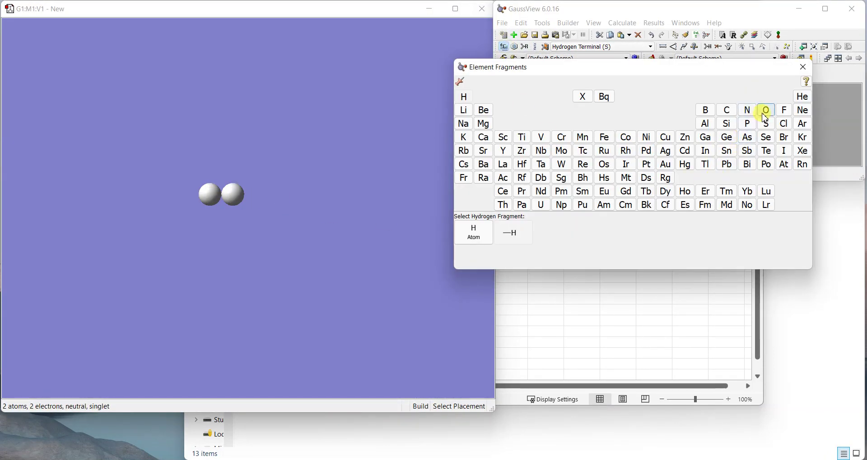
click(786, 124)
click(512, 234)
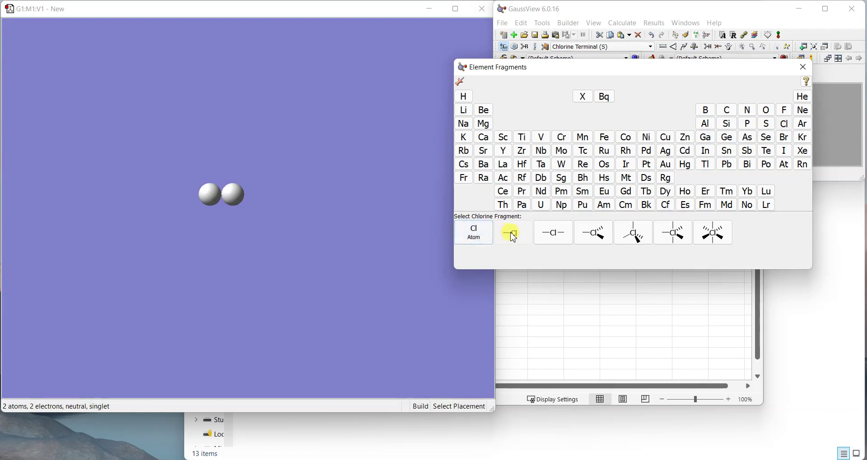
click(234, 198)
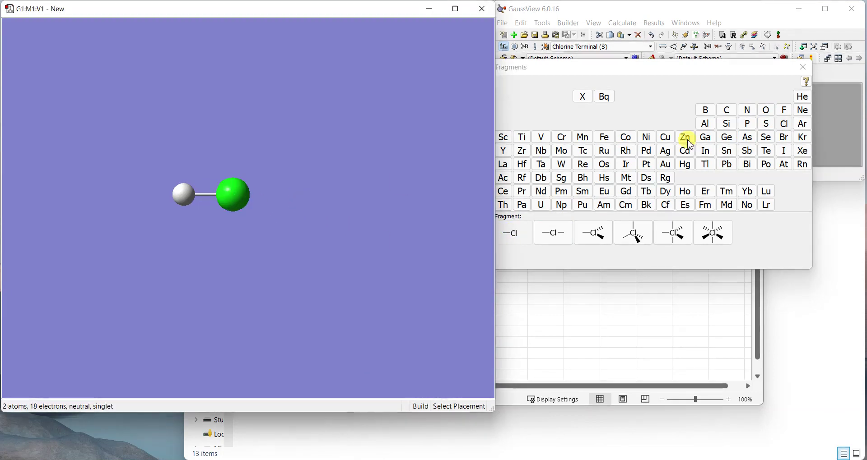
click(803, 67)
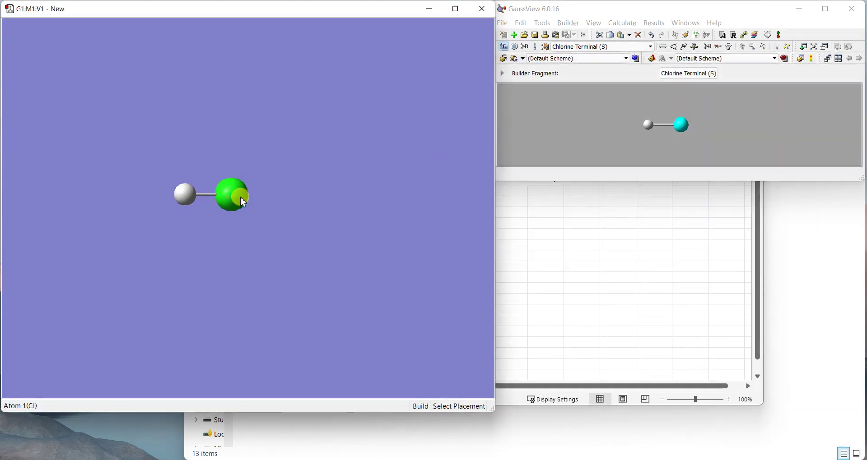
drag(240, 193, 217, 209)
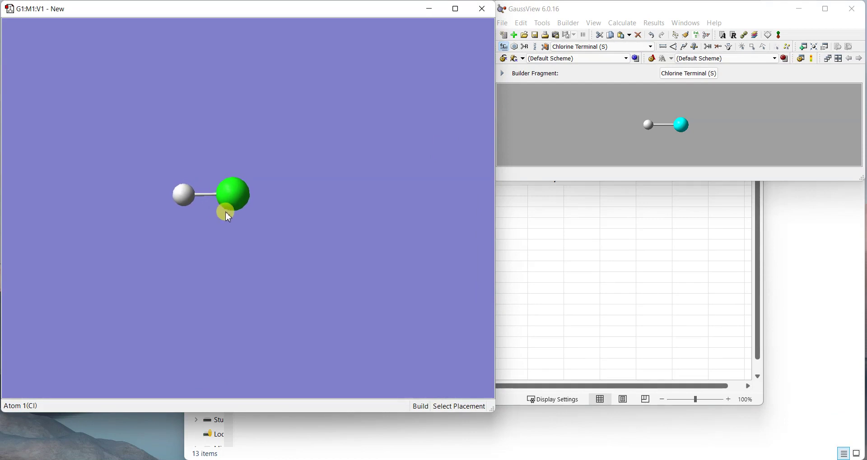